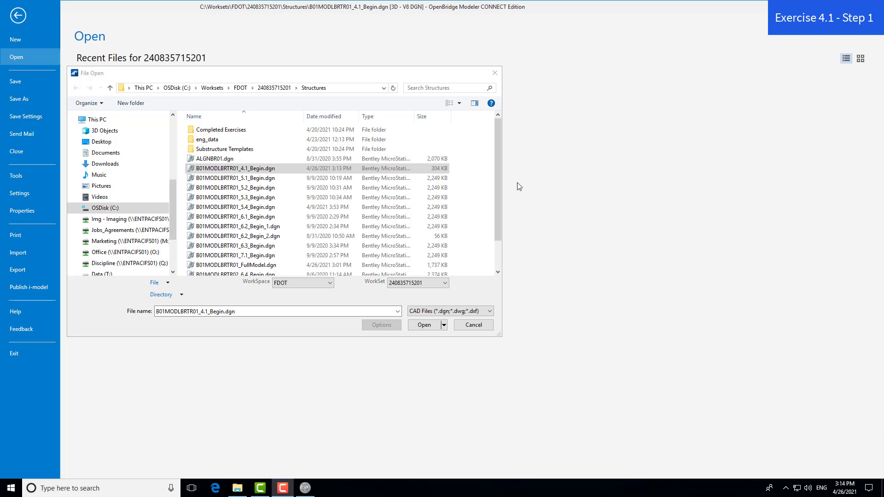
- Open the design file B01MODLBRTR01_4.1_Begin.dgn and bring up its References dialog
double_click(260, 171)
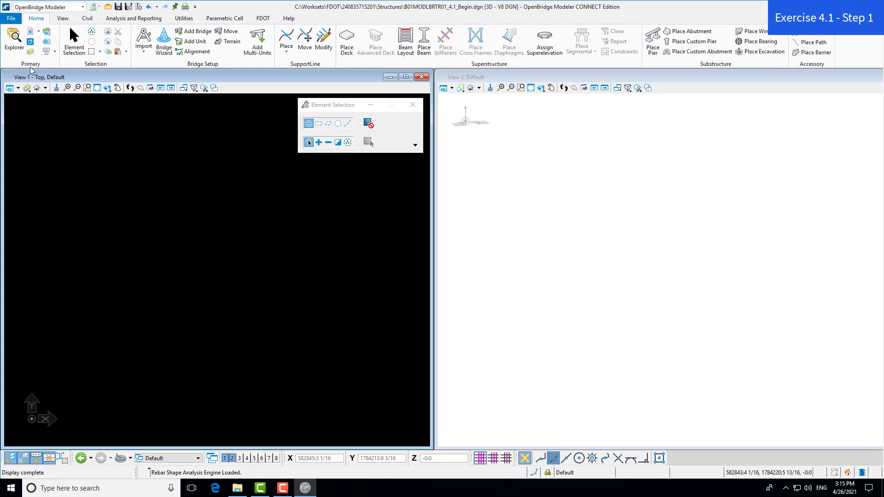
click(32, 34)
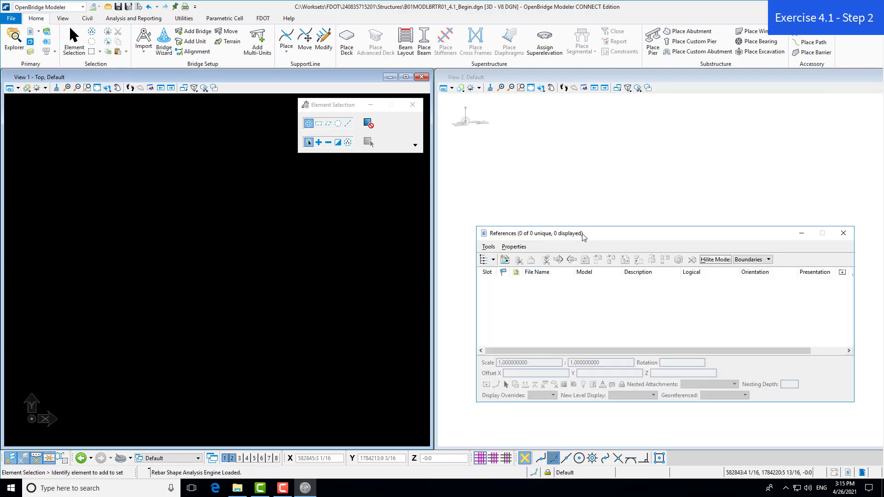
drag(583, 233, 566, 250)
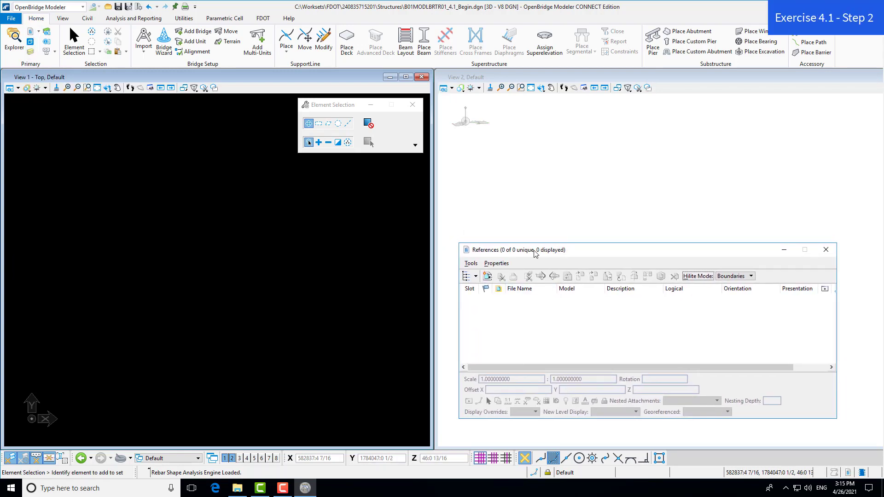
- Attach the Default model of ALGNBR01.dgn as a reference with Coincident - World orientation and Live Nesting
click(471, 264)
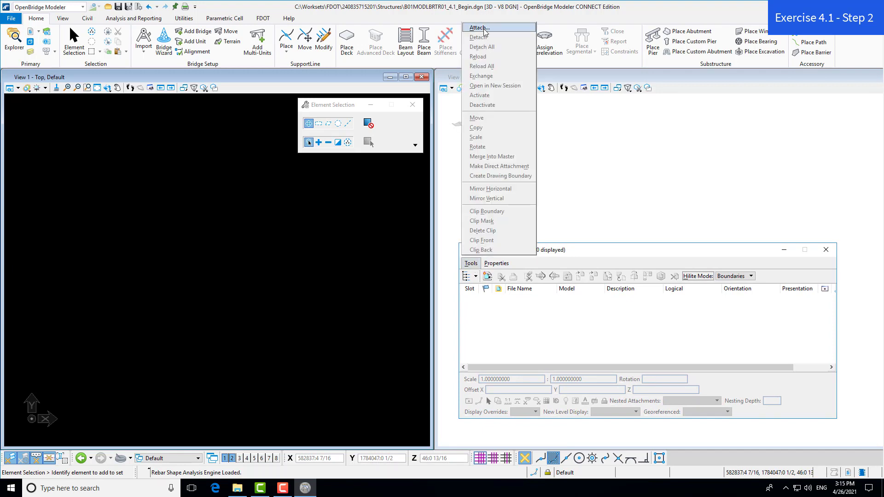
right_click(517, 312)
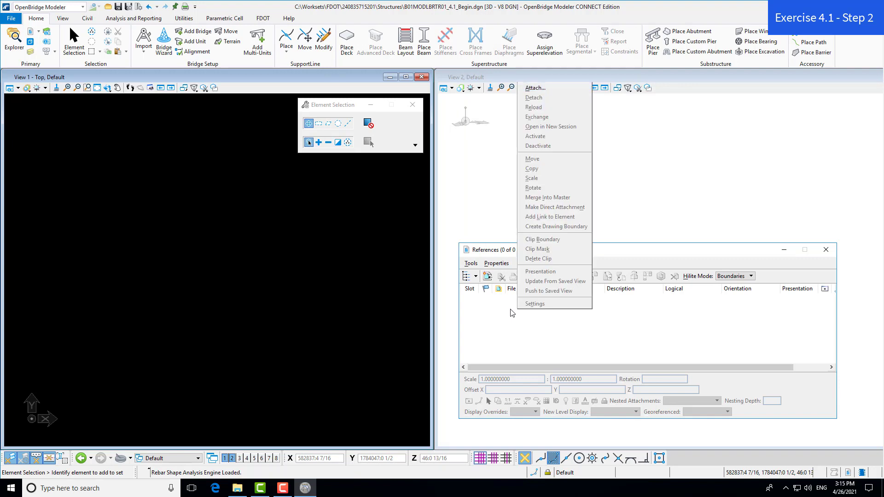
click(534, 89)
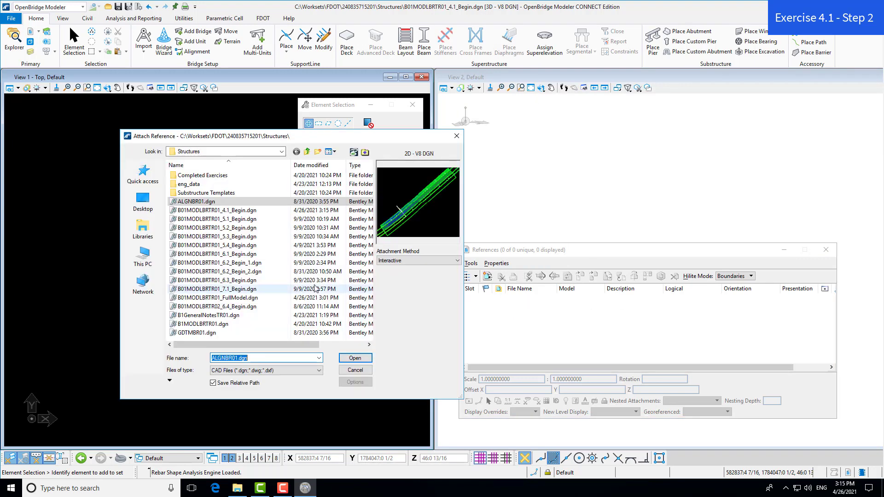
click(208, 203)
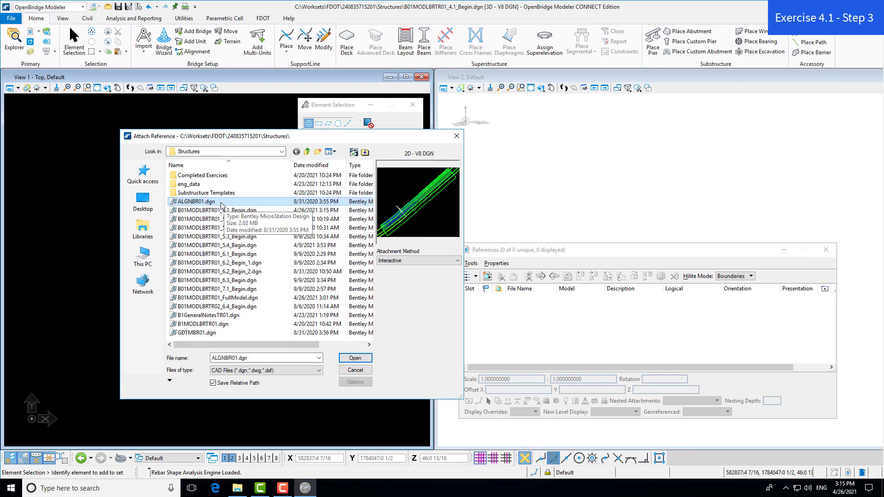
double_click(208, 203)
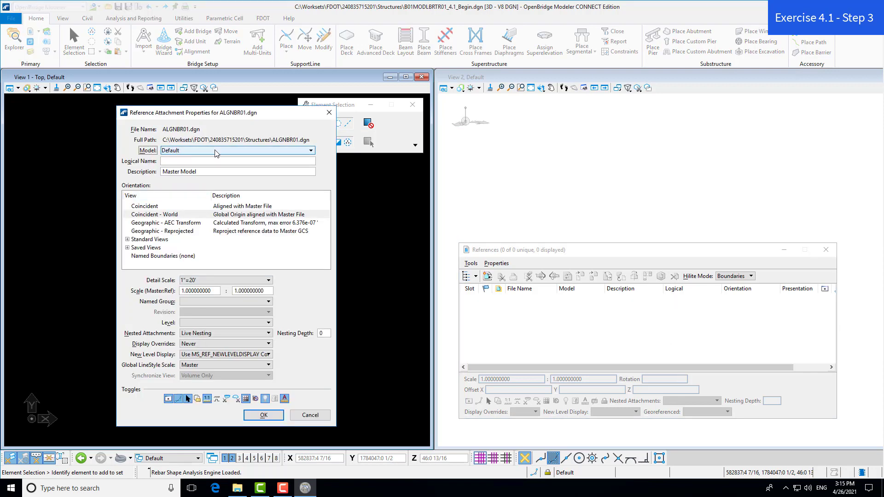
click(264, 415)
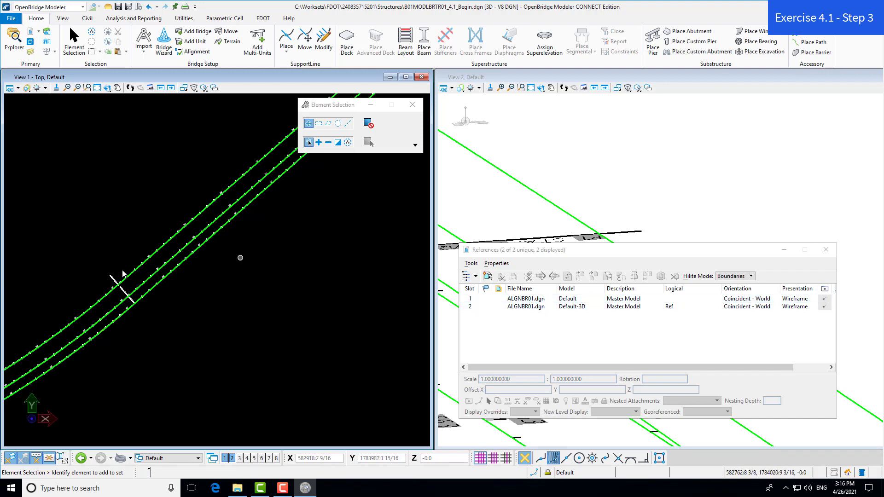
- Try the annotation scale 1"=10' on the station labels and return it to 1"=20'
scroll(151, 283, up, 4)
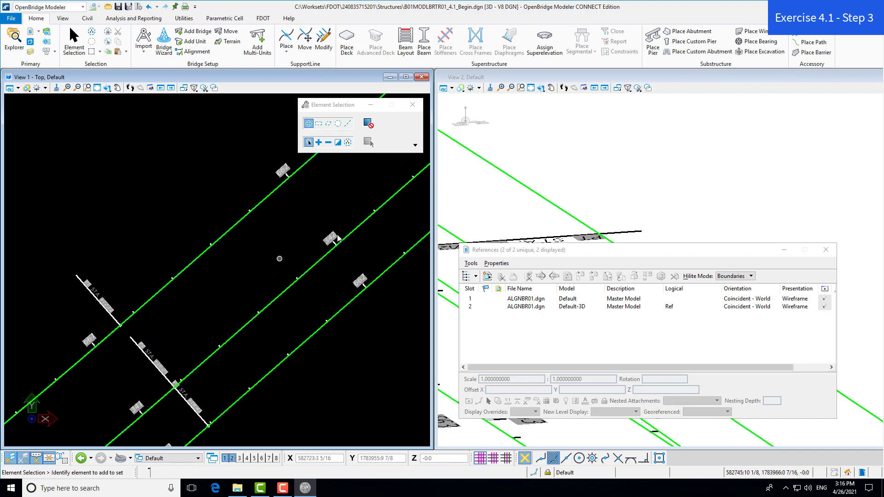
scroll(322, 244, up, 3)
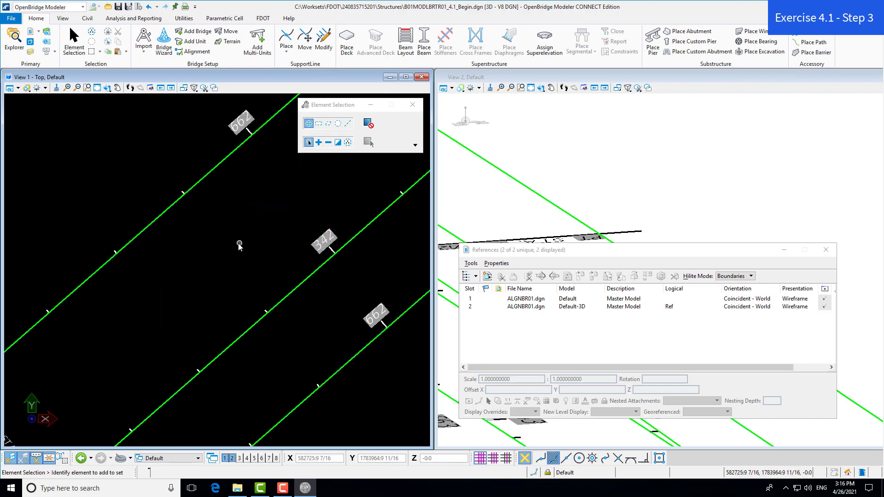
scroll(239, 244, down, 3)
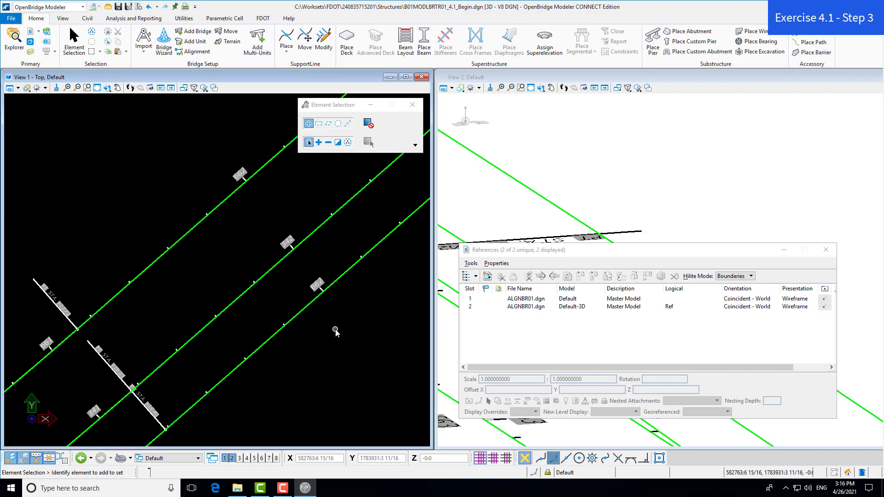
click(133, 18)
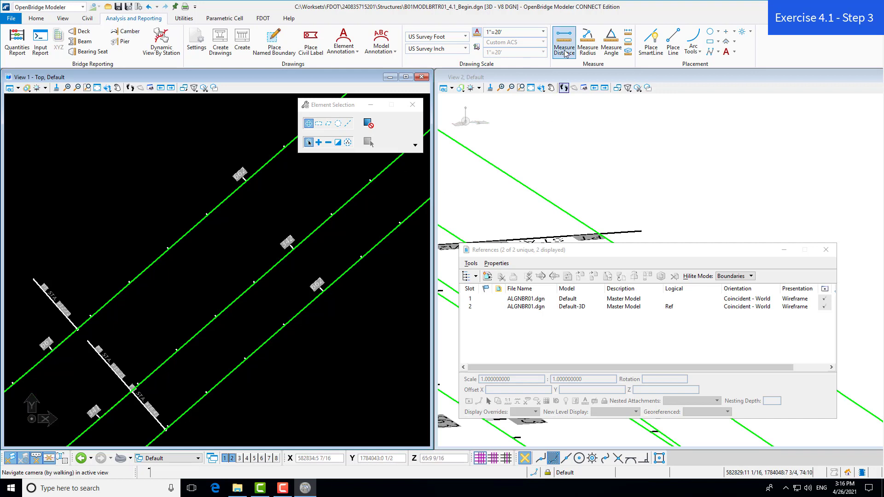
click(543, 32)
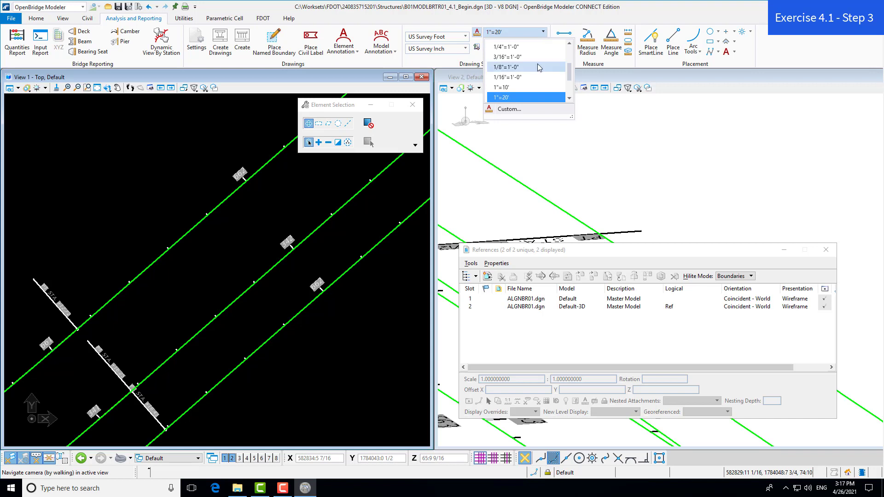
click(528, 88)
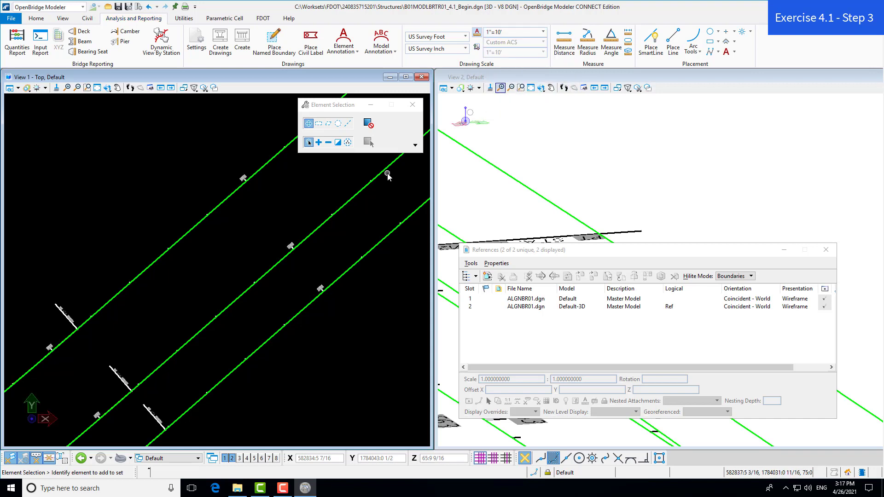
click(543, 32)
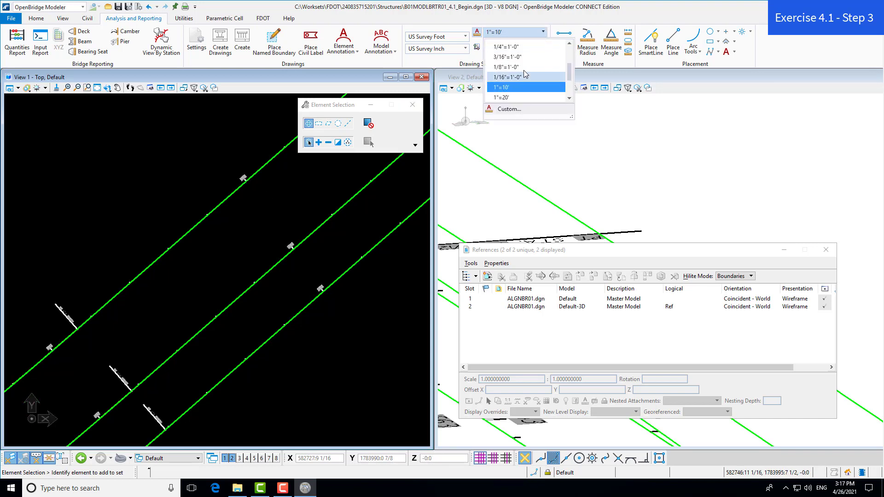
click(505, 98)
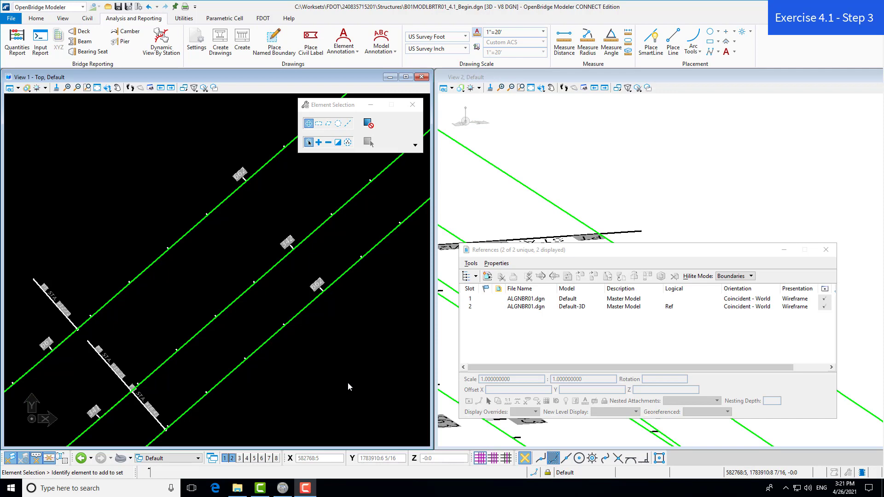
- Attach the SUPERELEVATIONLT model of ALGNBR01.dgn as another reference with Coincident - World orientation
right_click(514, 325)
click(538, 104)
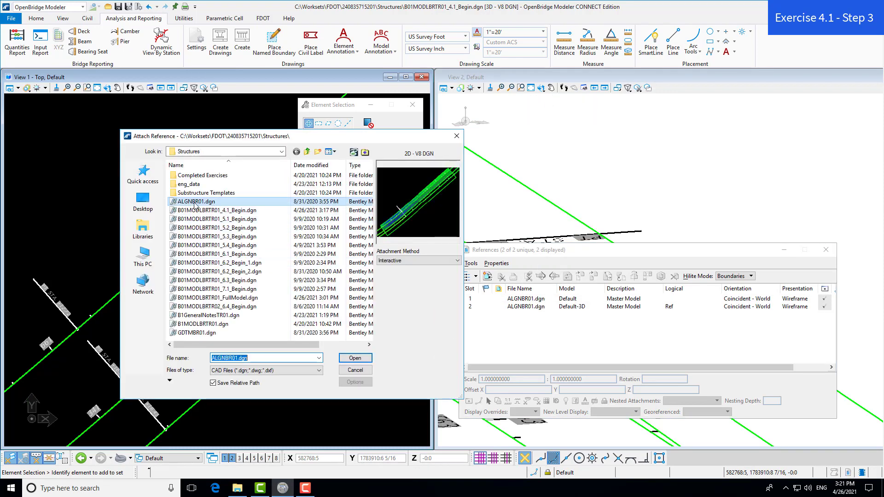
double_click(224, 203)
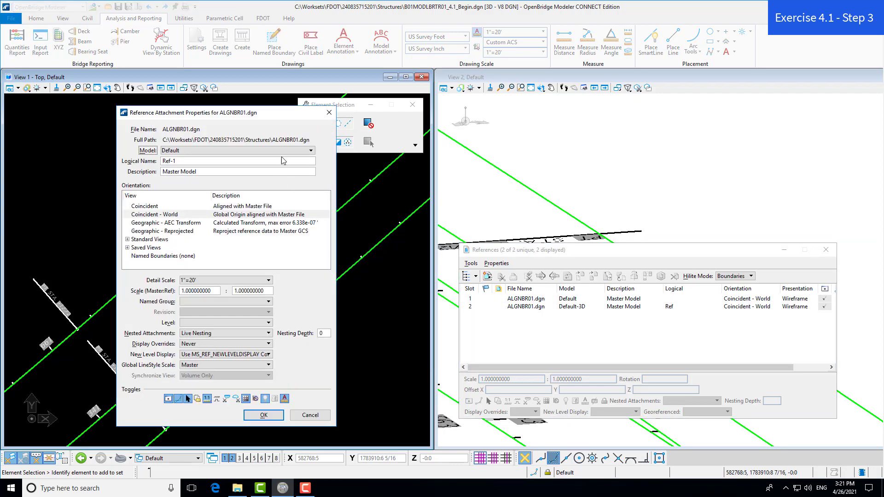
click(311, 150)
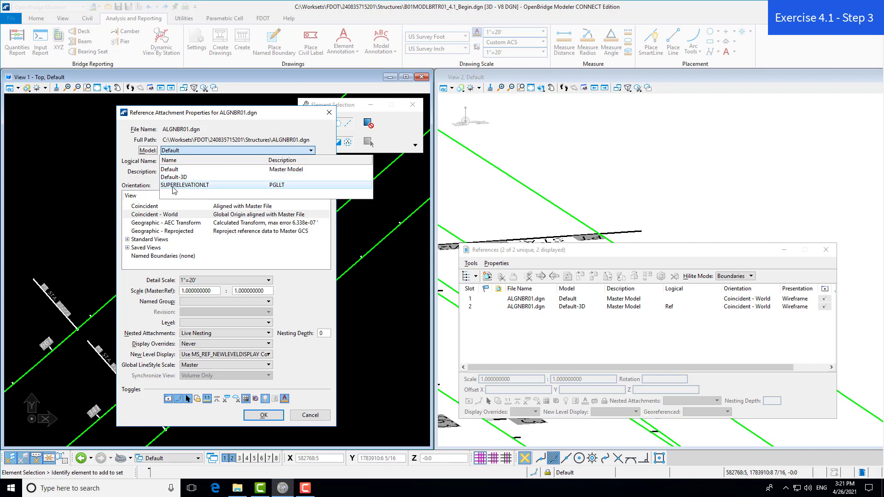
click(200, 188)
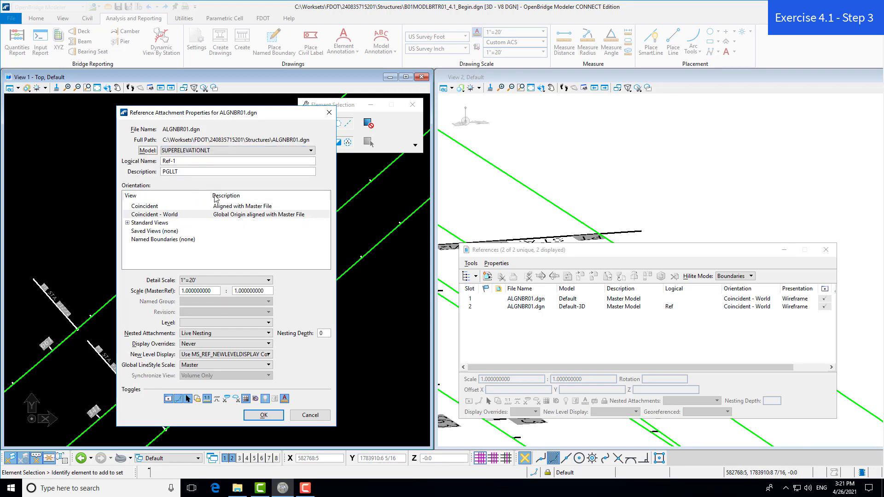
click(275, 419)
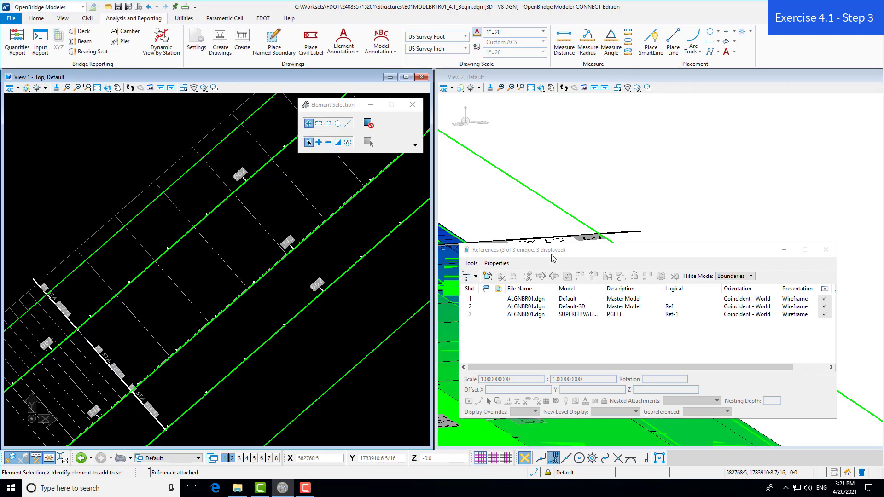
- Examine the attached superelevation surface in the 3D view, selecting its outer section and clearing the selection
drag(553, 258, 123, 253)
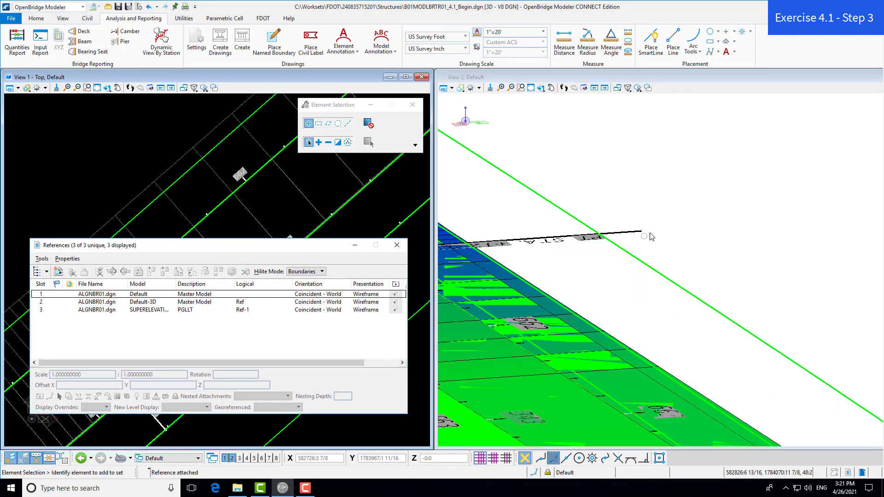
scroll(620, 156, down, 2)
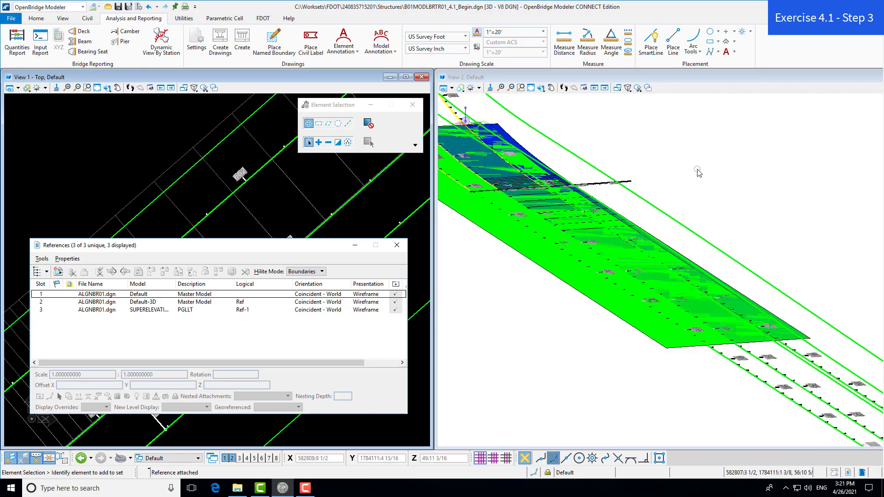
scroll(696, 169, down, 1)
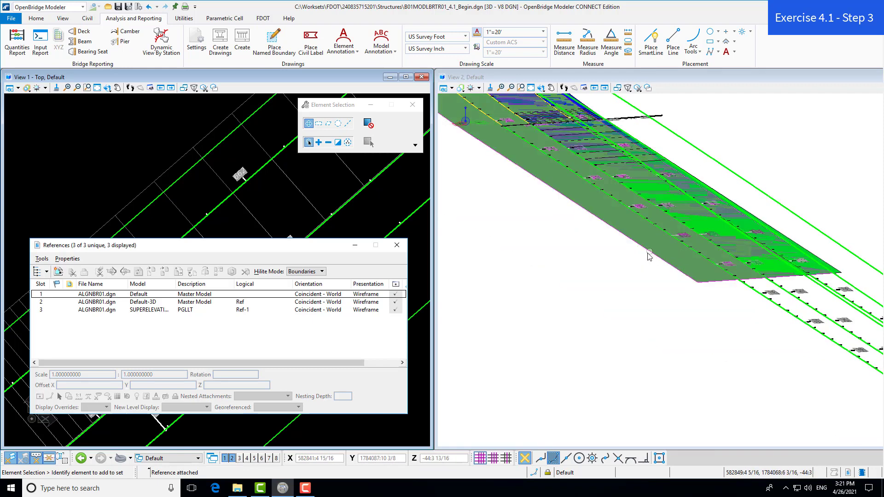
scroll(634, 272, down, 1)
scroll(537, 172, up, 1)
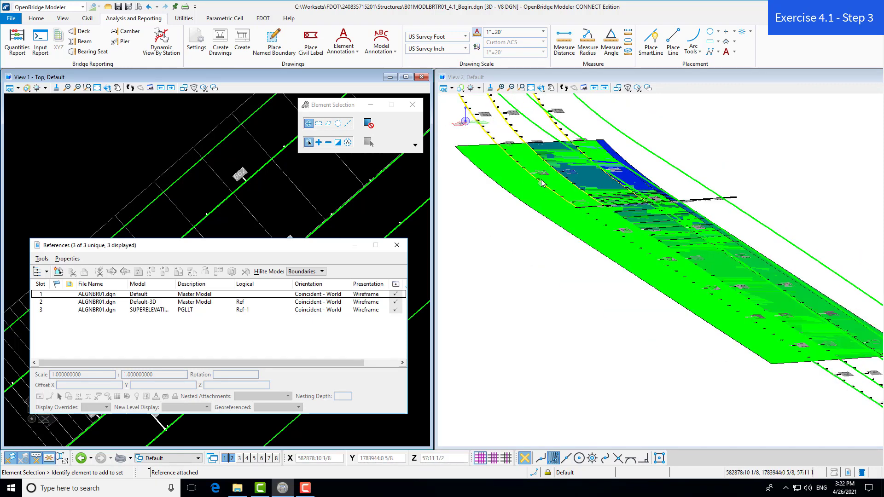
click(511, 185)
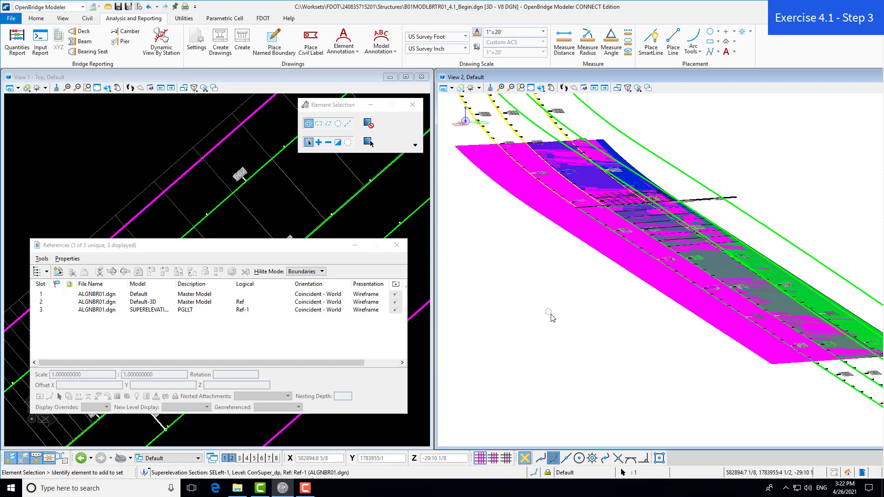
click(573, 293)
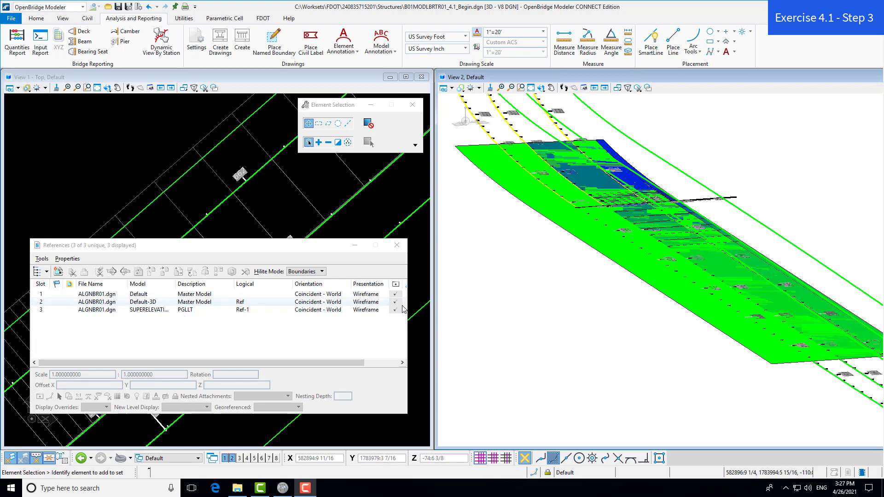
- Turn off the display of the SUPERELEVATIONLT reference
drag(407, 309, 511, 306)
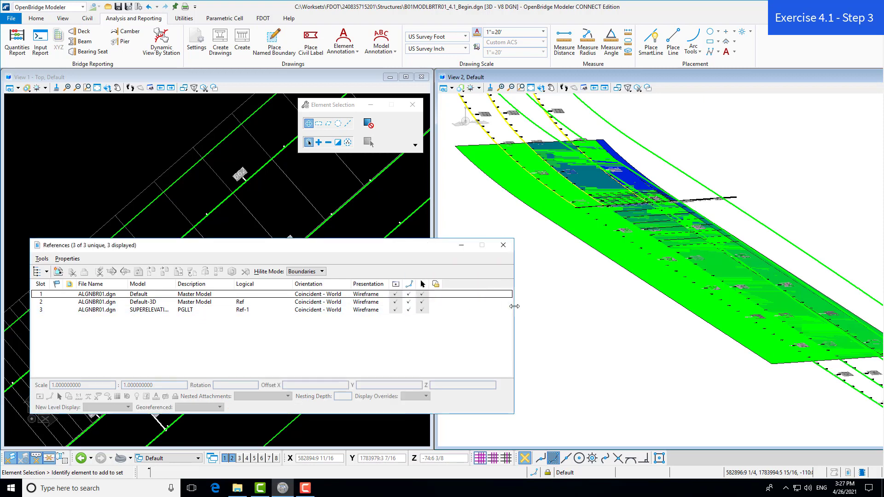
click(395, 310)
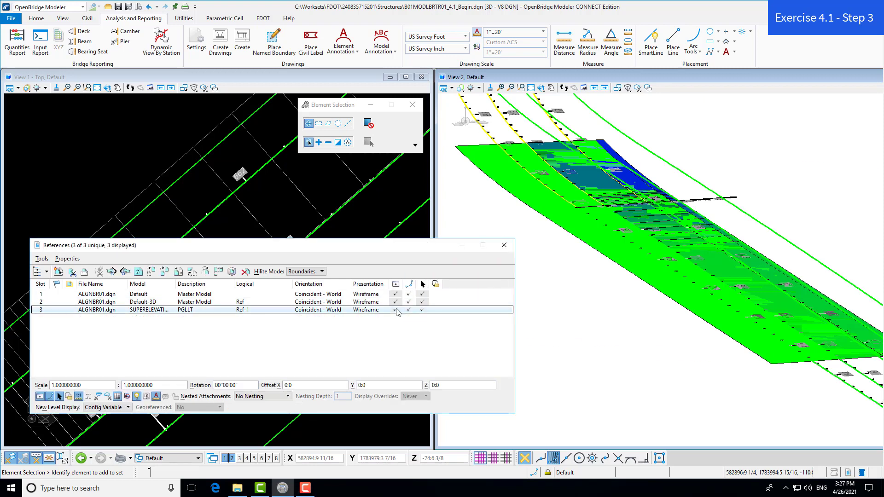
click(350, 337)
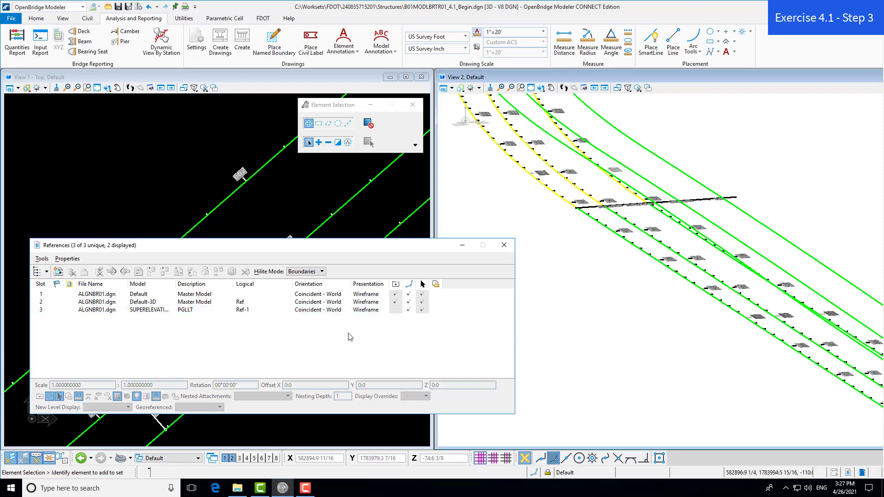
- Attach the Default model of GDTMBR01.dgn as a terrain reference with Coincident - World orientation
drag(342, 248, 386, 262)
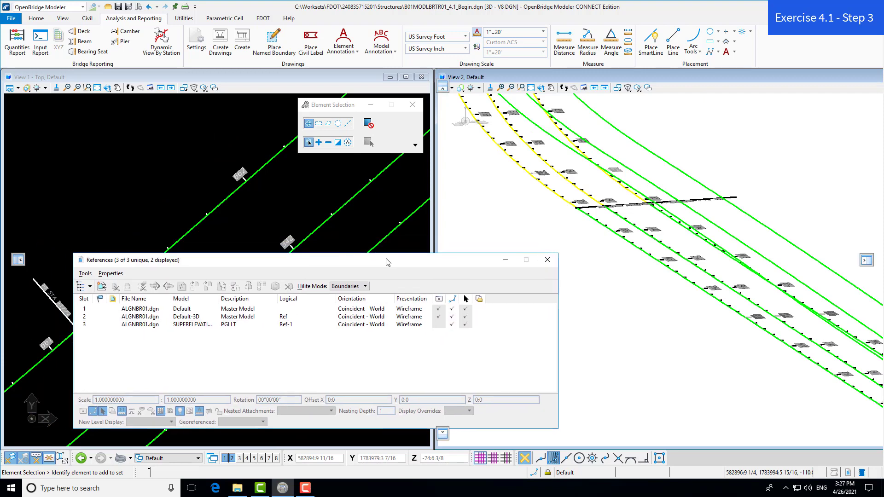
right_click(175, 359)
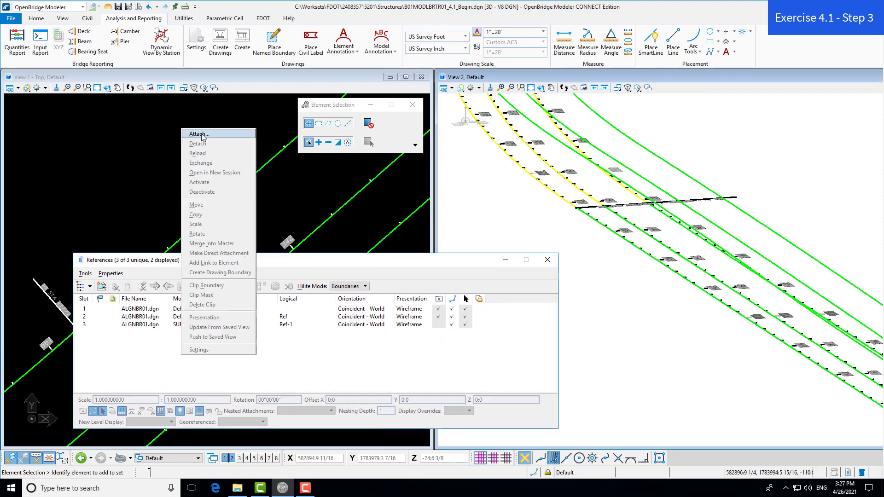
click(216, 135)
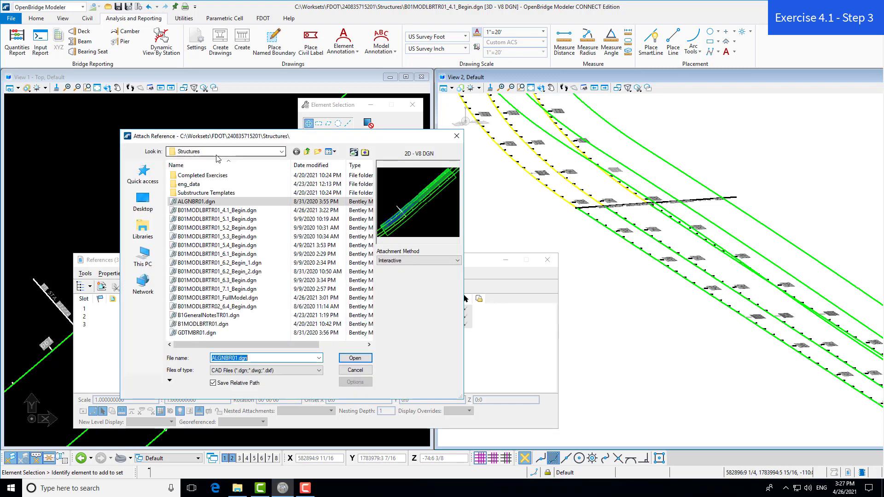
click(237, 333)
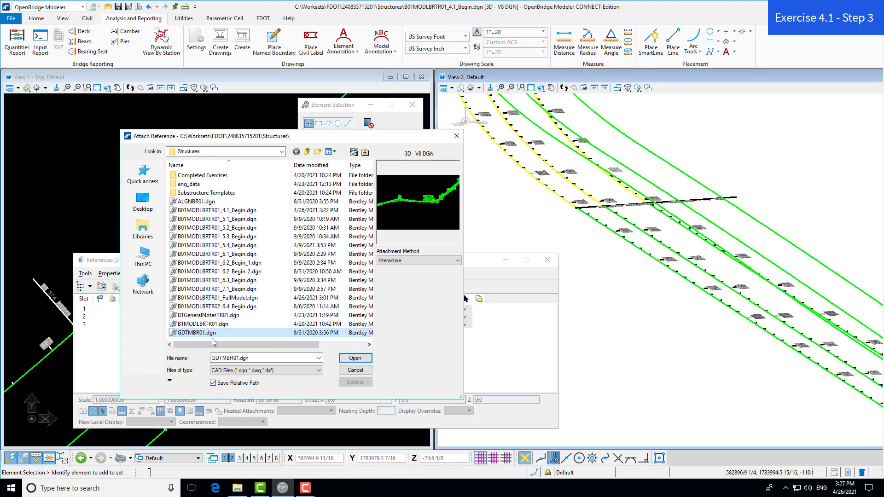
click(354, 359)
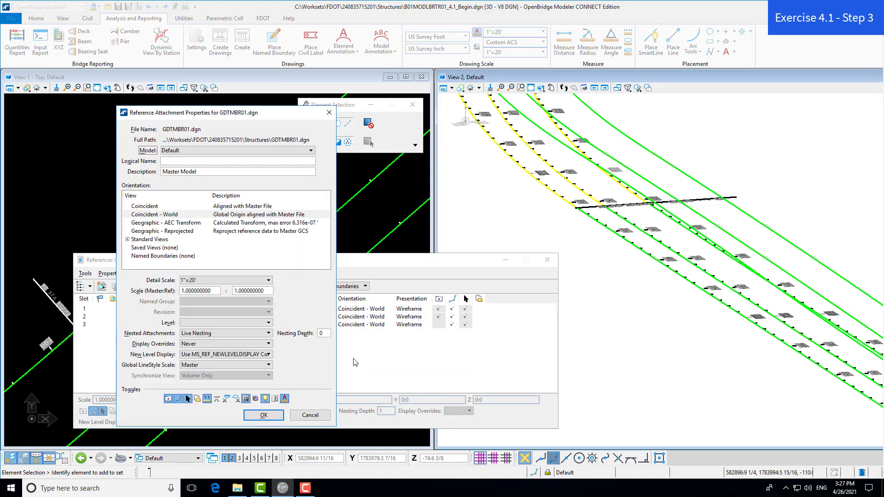
click(310, 150)
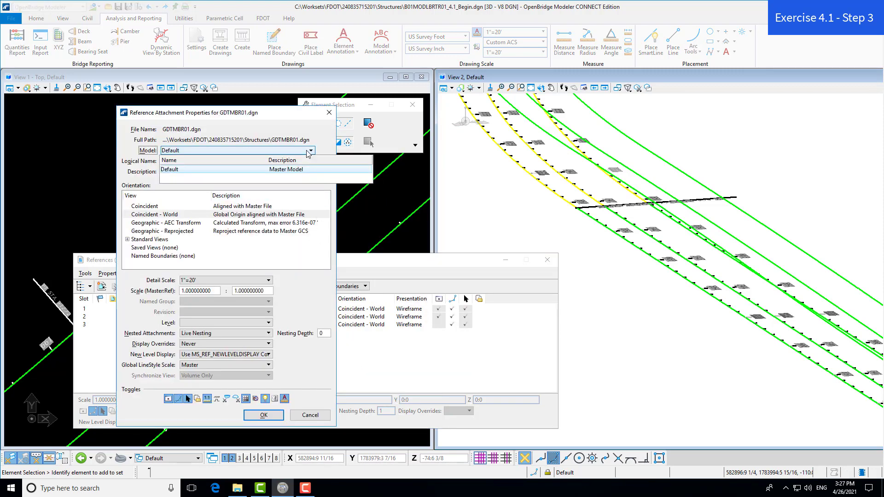
click(204, 151)
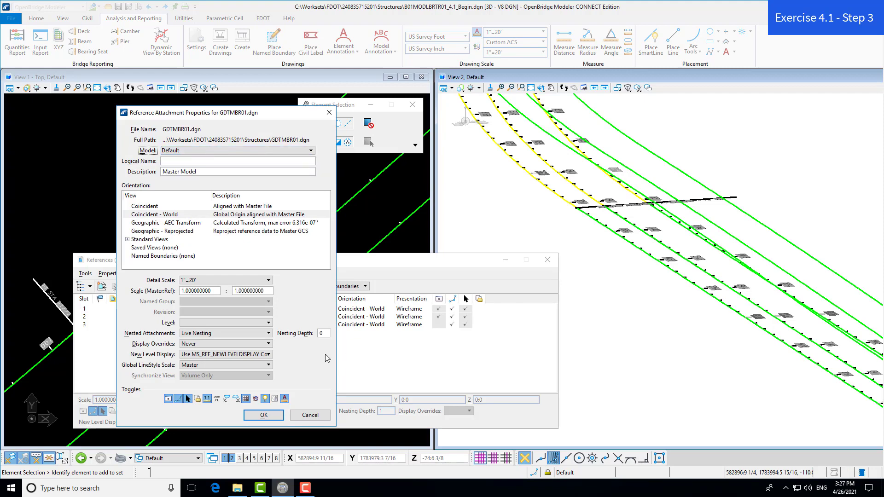
click(254, 416)
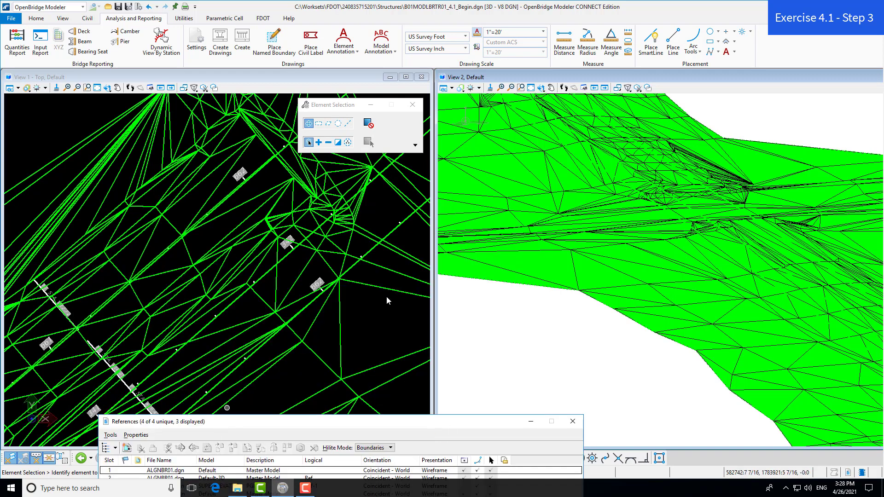
- Examine the extent of the attached terrain and alignment in the 3D view and in the maximized, fitted top view
scroll(558, 375, down, 2)
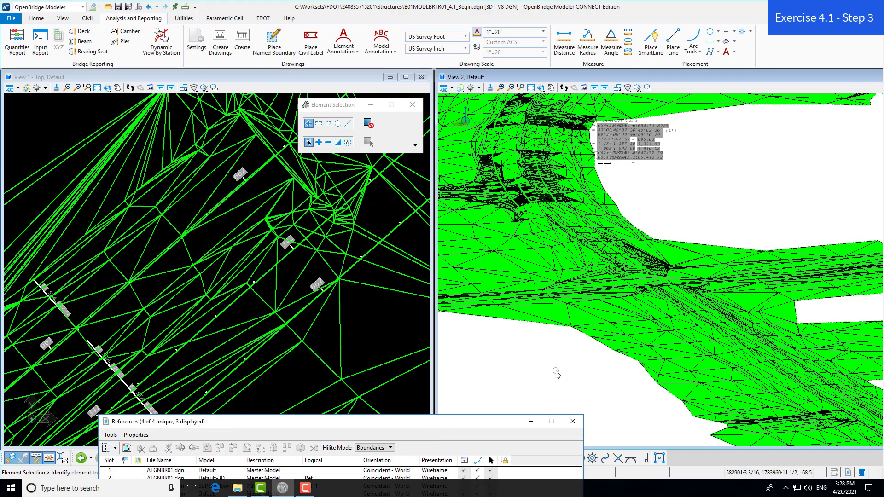
scroll(636, 224, down, 3)
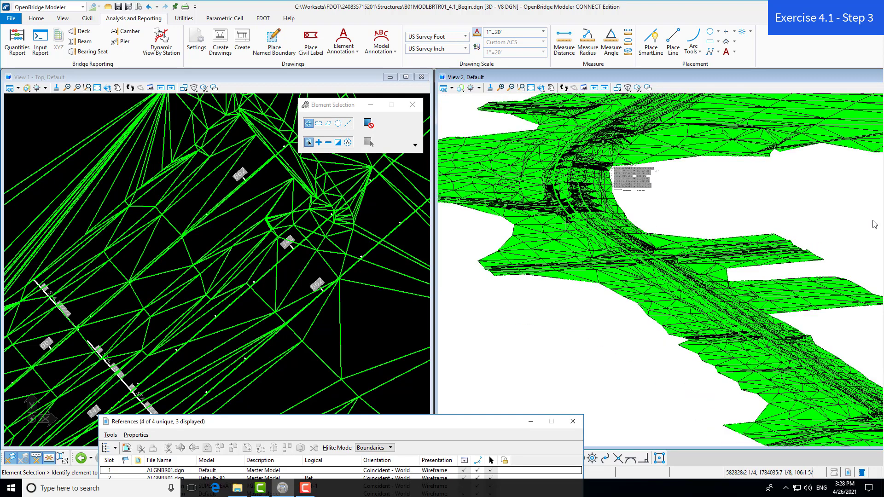
click(579, 10)
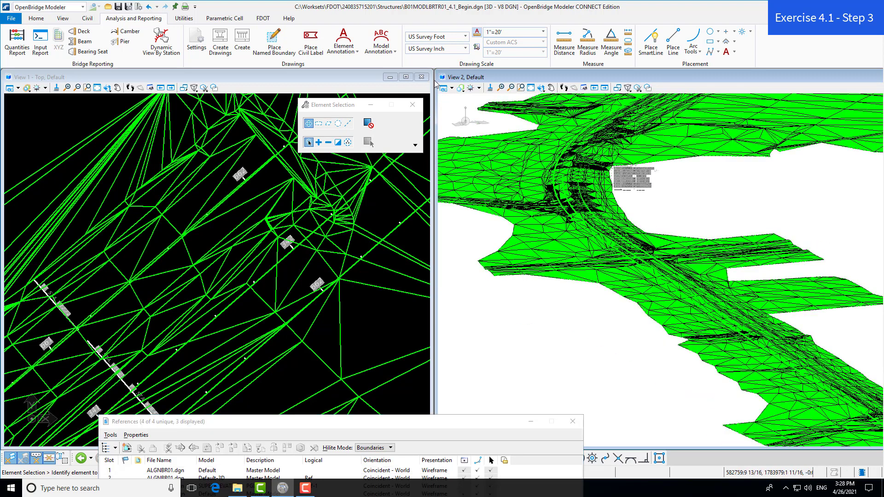
click(398, 79)
click(405, 78)
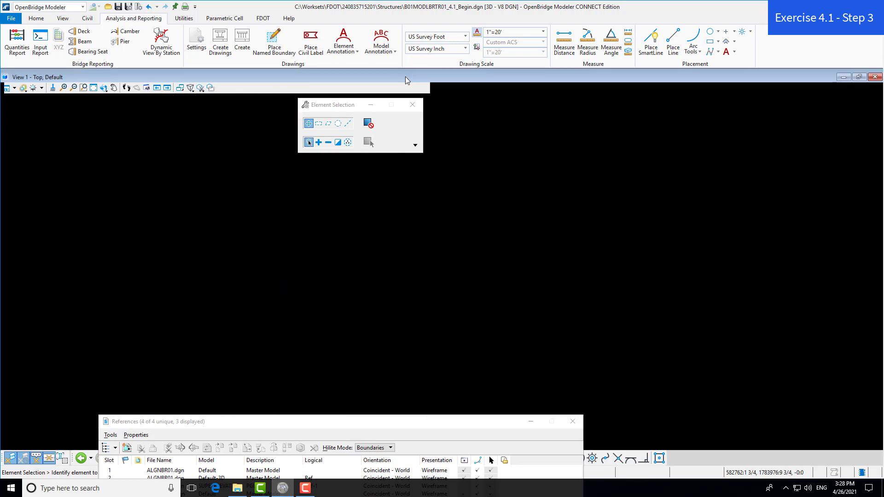
drag(355, 109, 826, 111)
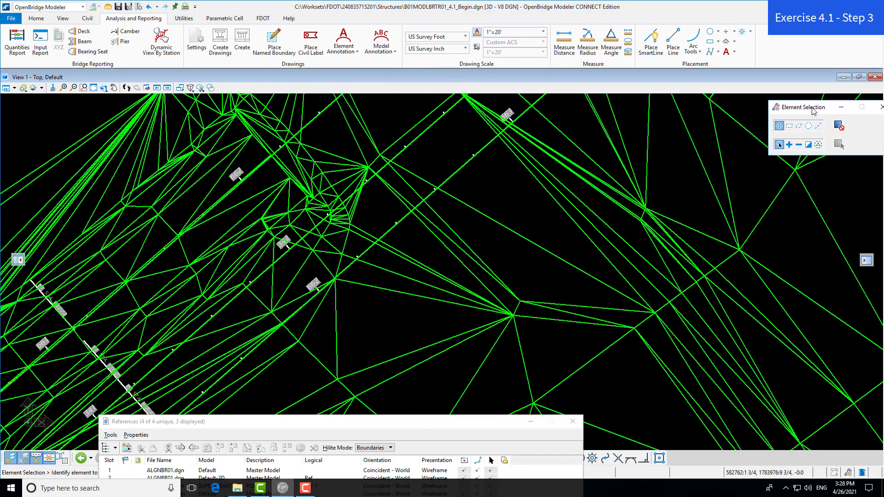
click(94, 88)
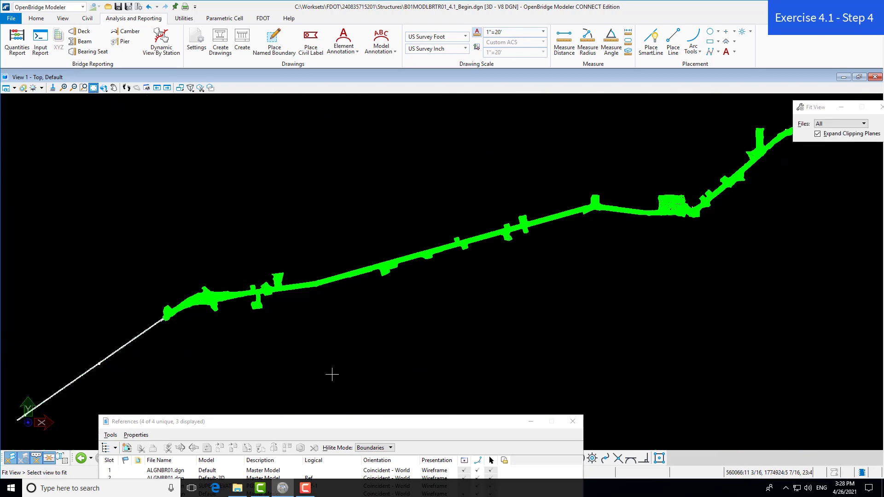
drag(318, 415, 317, 368)
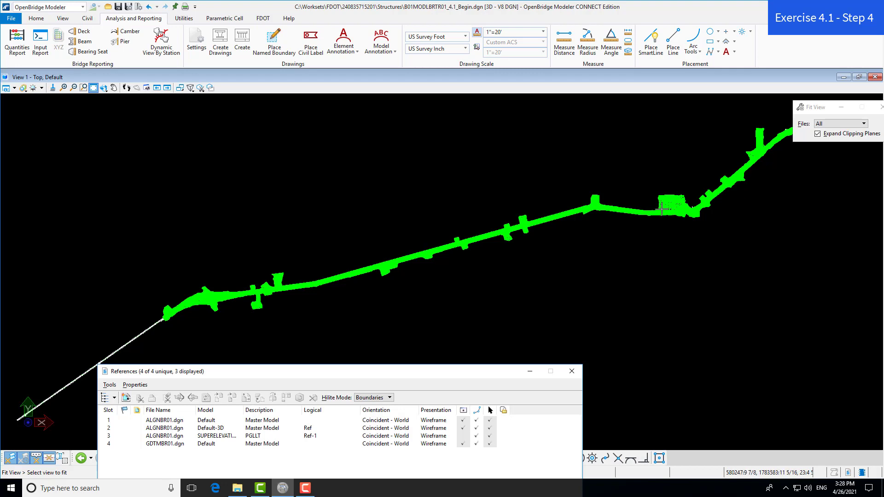
scroll(662, 205, up, 5)
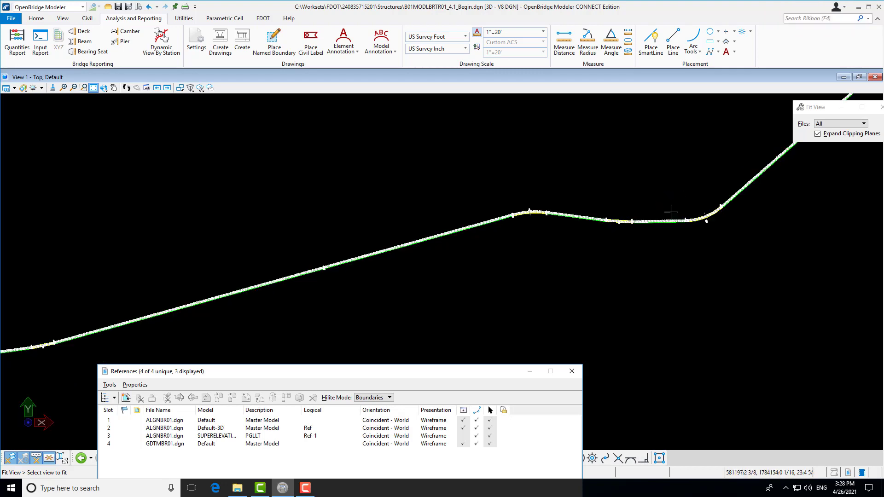
scroll(664, 221, up, 6)
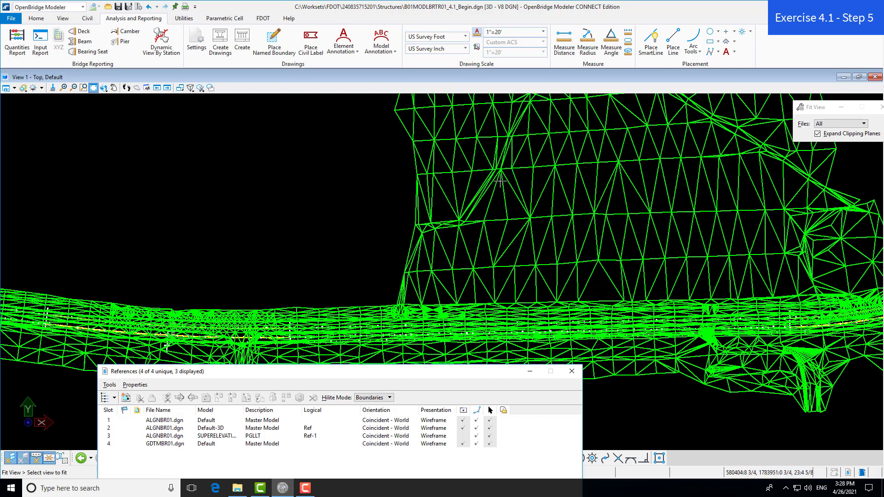
click(460, 105)
click(858, 77)
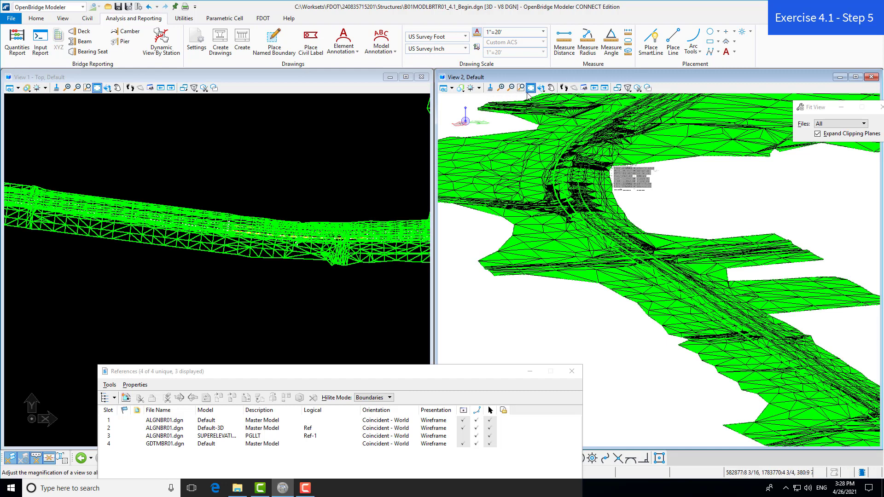
- Examine the terrain relative to the alignment in the 3D view from several dynamically rotated angles, ending with a side view
click(541, 87)
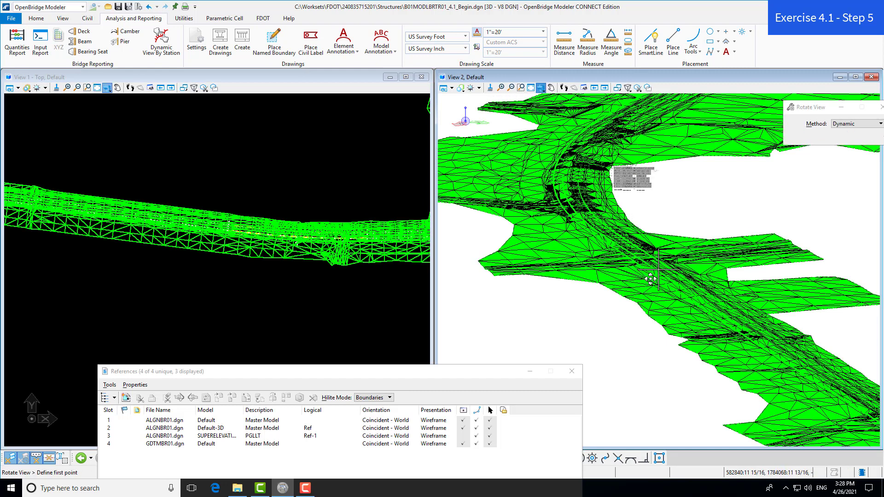
click(607, 292)
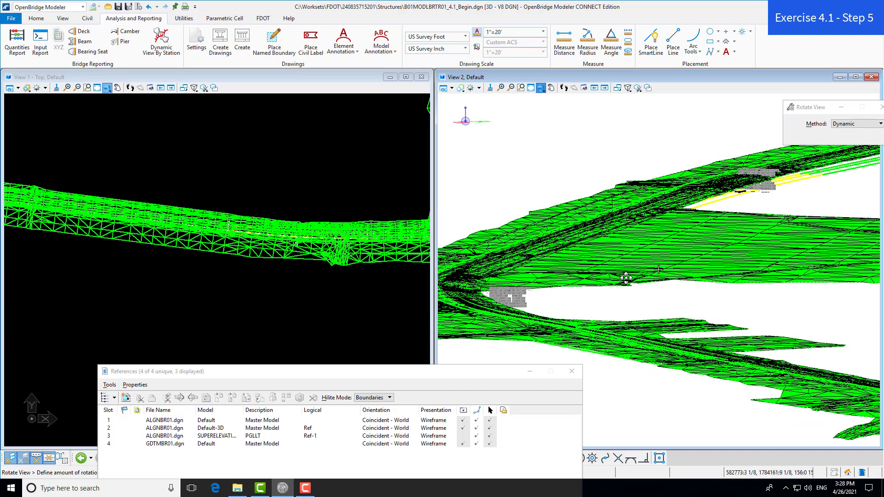
click(614, 251)
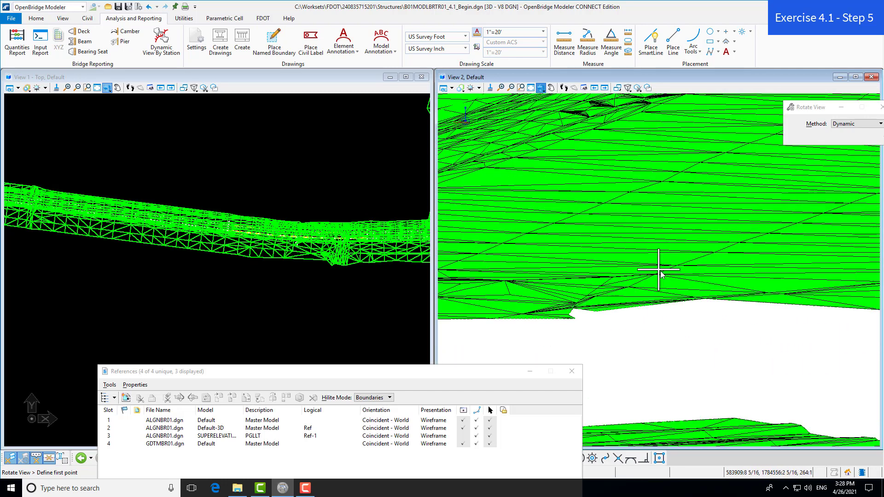
click(557, 156)
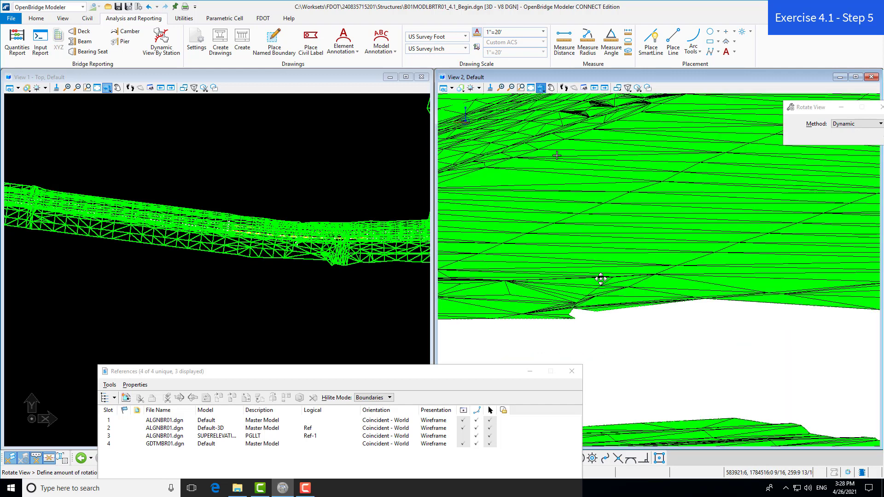
click(658, 197)
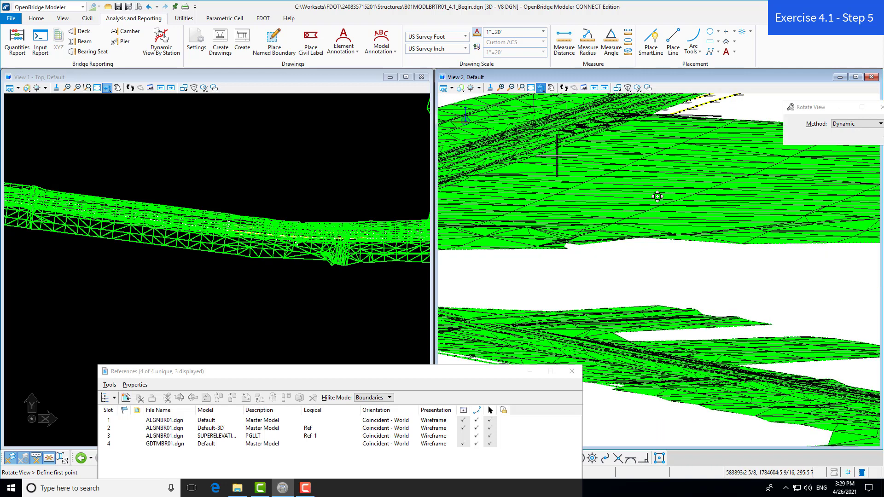
scroll(686, 159, down, 1)
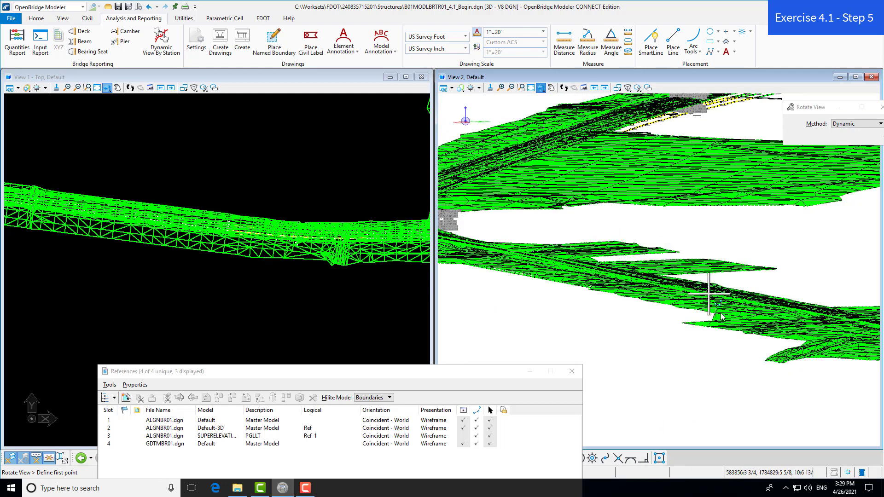
scroll(721, 315, up, 4)
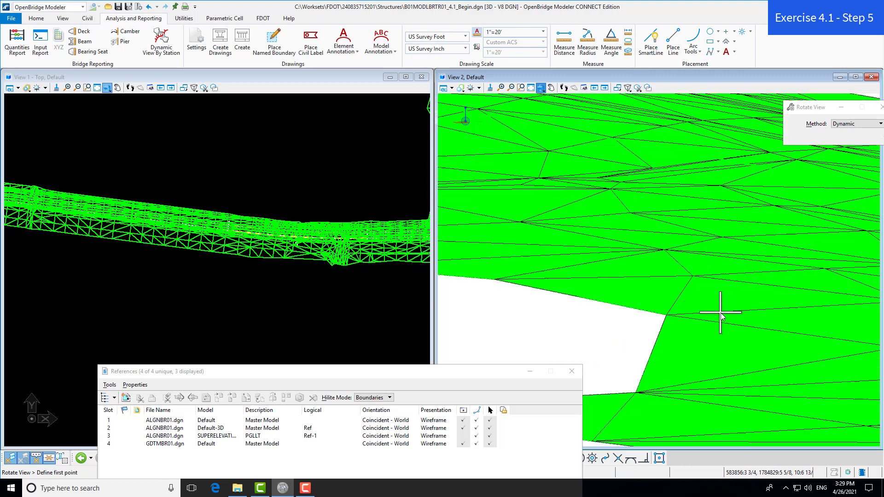
click(720, 312)
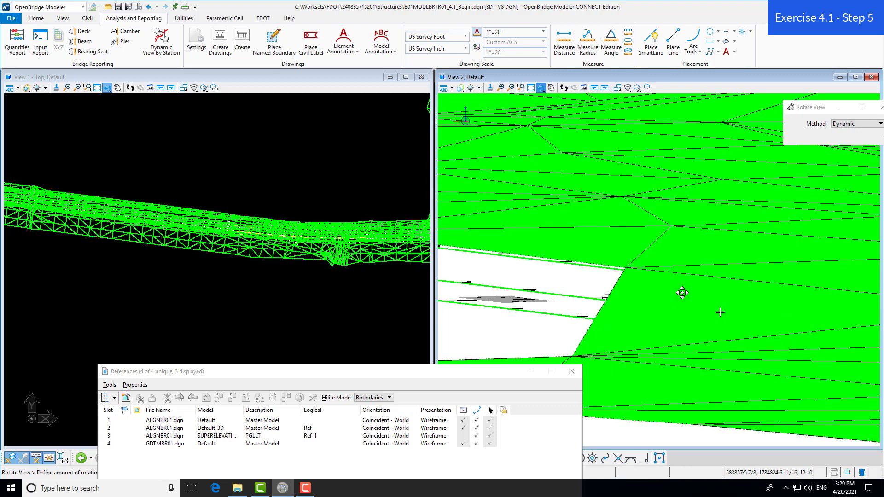
click(682, 275)
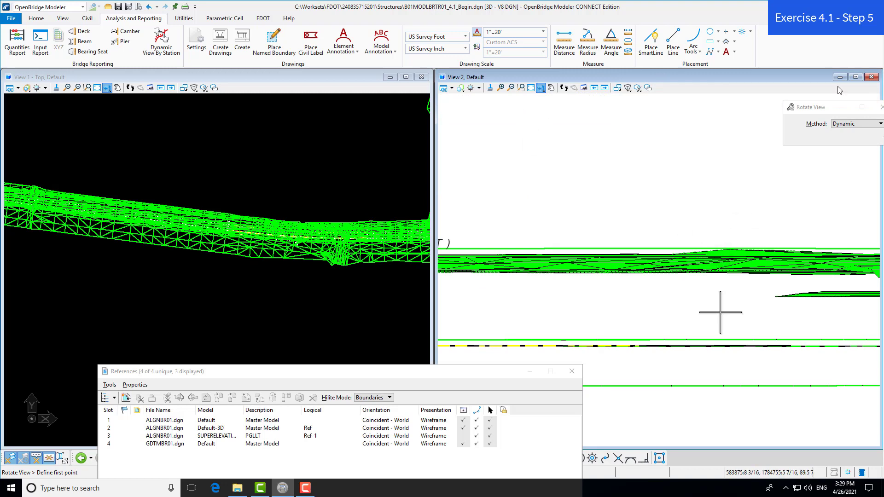
- Maximize the top view, select the terrain model by its boundary and open its properties
click(349, 79)
click(405, 77)
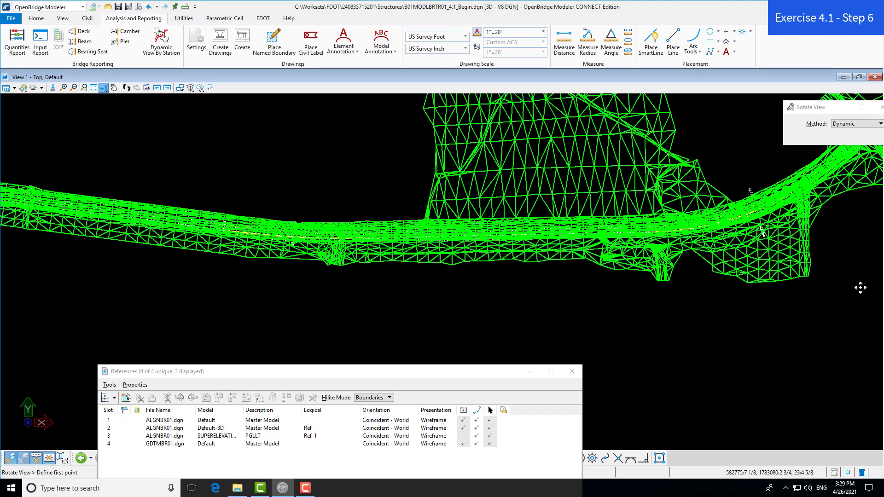
right_click(726, 166)
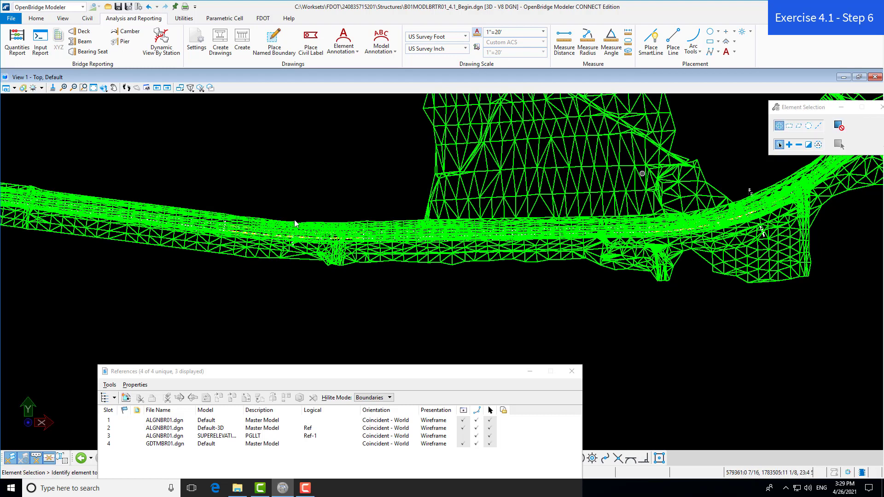
click(371, 219)
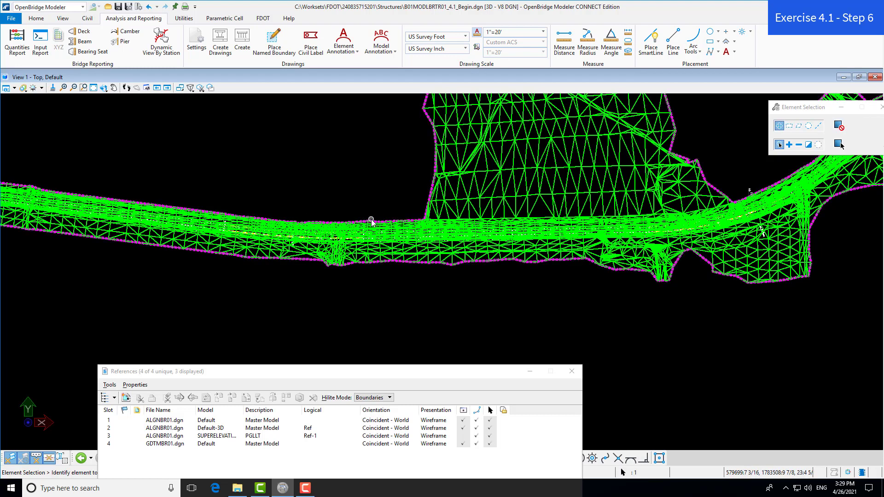
right_click(370, 220)
click(408, 226)
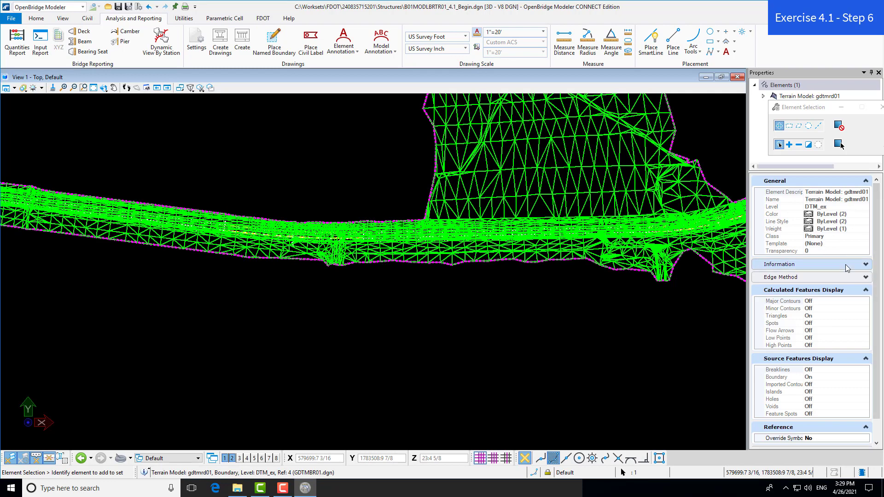
- Set the selected terrain's reference Override Symbology property to Yes
scroll(880, 275, down, 1)
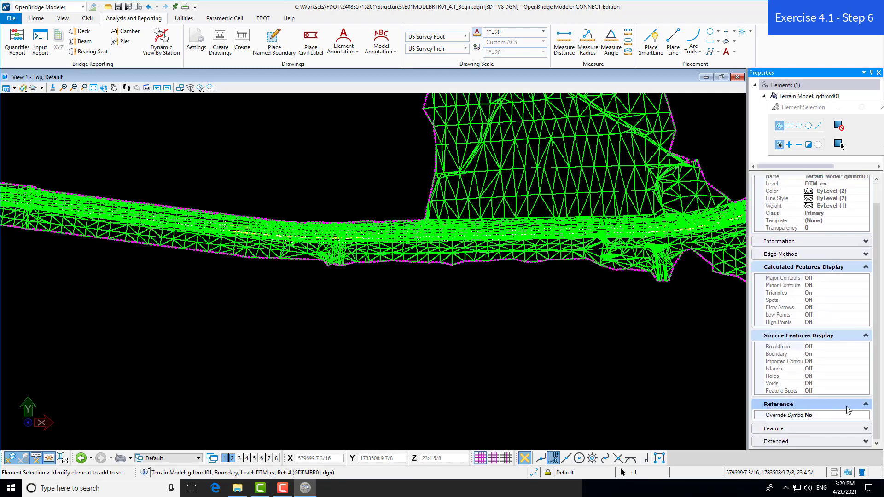
click(832, 416)
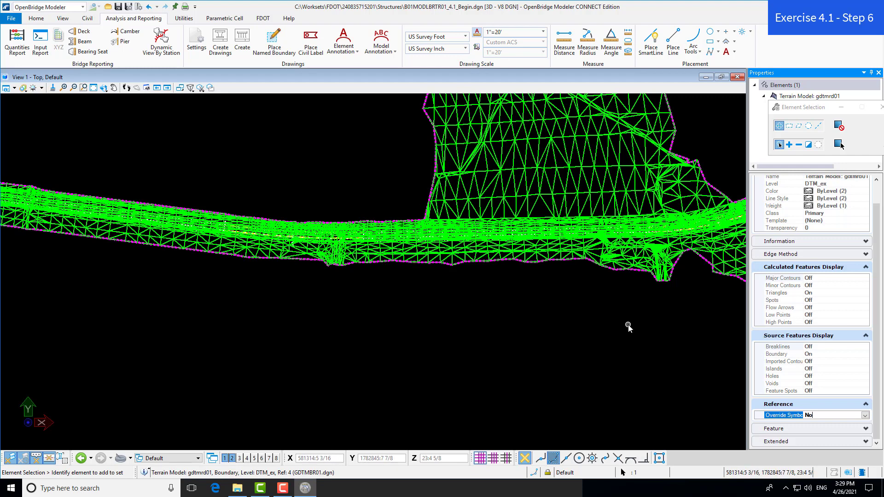
click(865, 415)
click(814, 432)
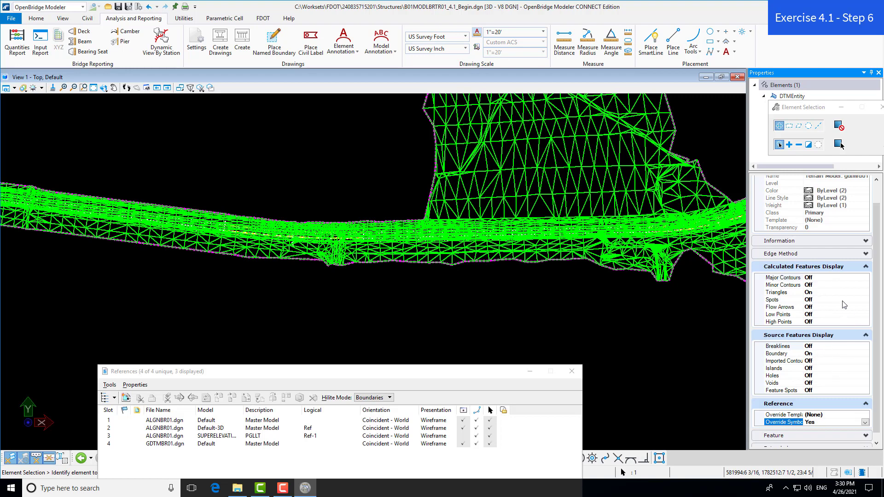
- Turn on the display of major and minor contours for the selected terrain model
click(824, 278)
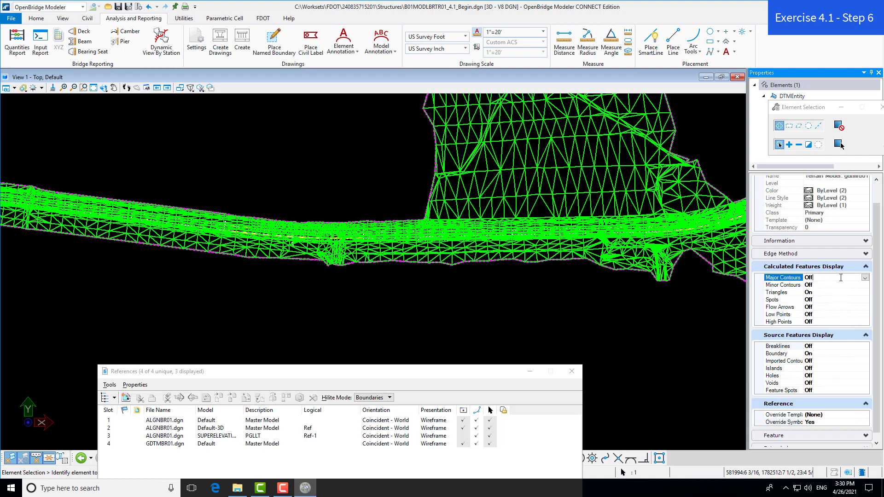
click(828, 278)
click(819, 285)
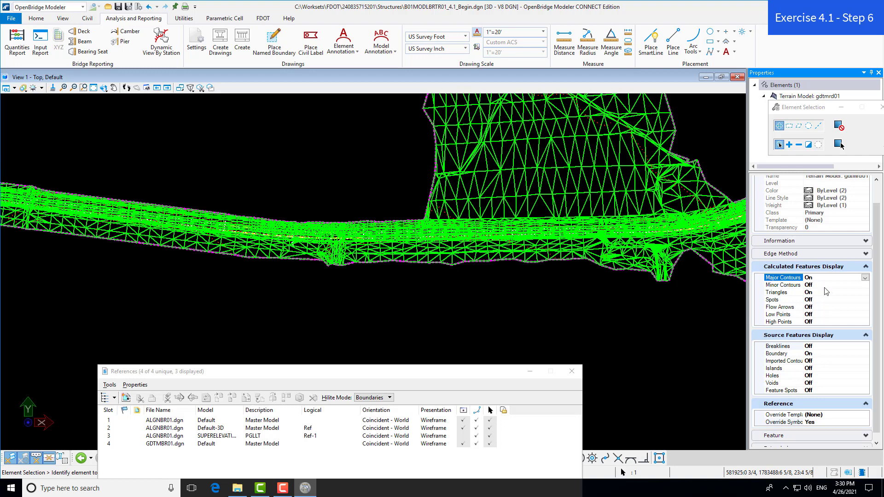
click(855, 285)
click(865, 286)
click(817, 301)
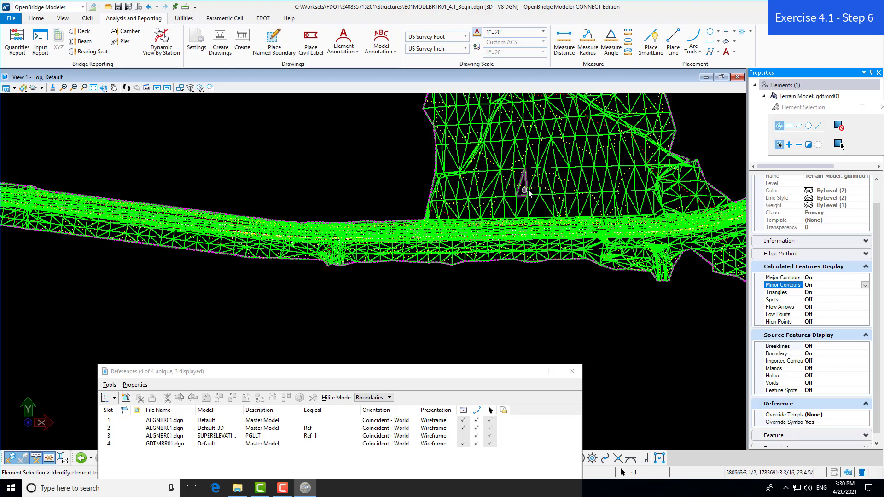
- Switch the terrain's minor and major contours back to Off
click(865, 285)
click(823, 299)
click(840, 280)
click(865, 277)
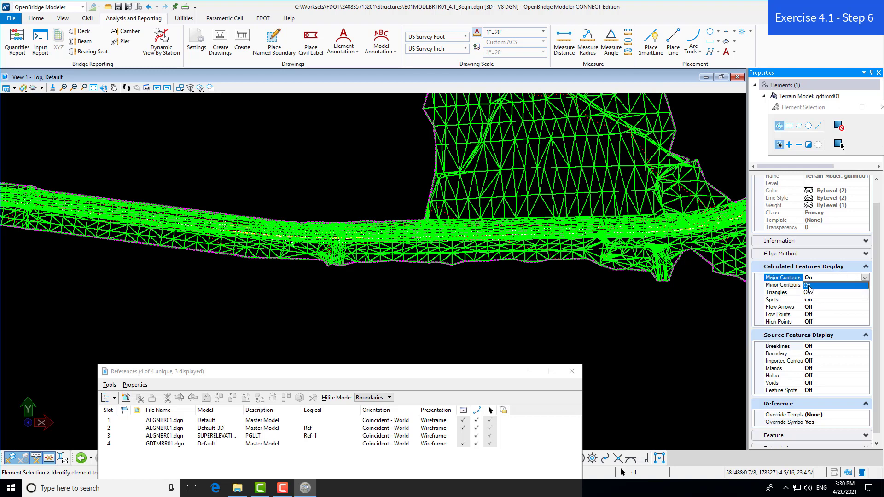
click(809, 289)
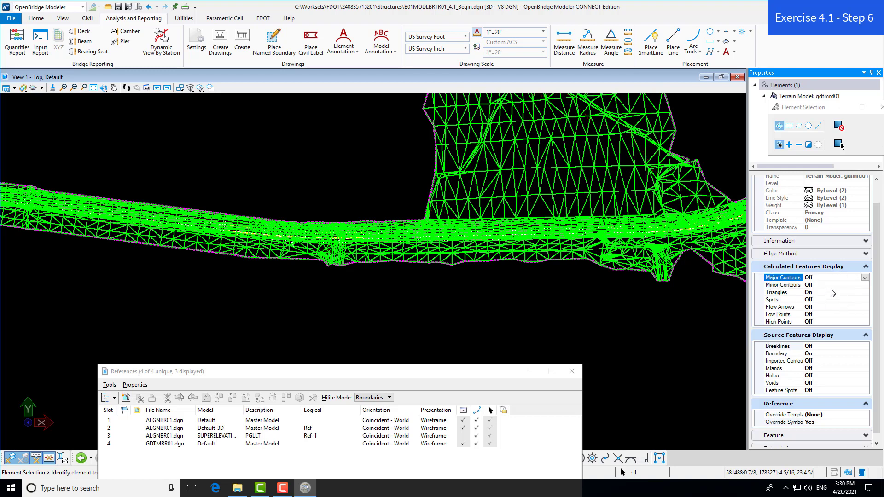
- Set the terrain's Triangles display to Off
click(829, 292)
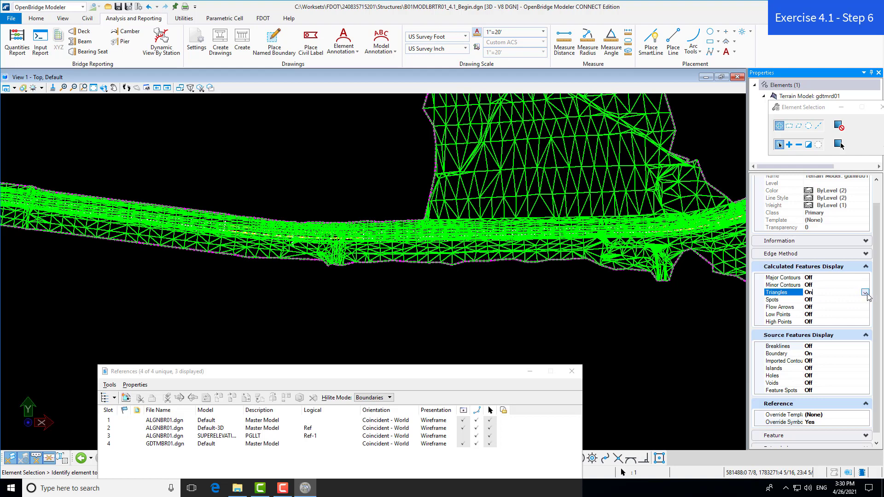
click(864, 292)
click(814, 300)
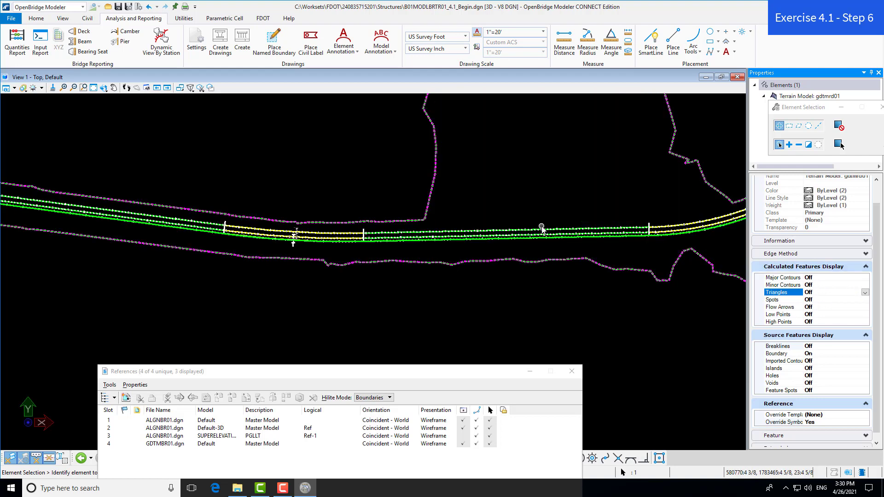
- Examine the terrain's boundary along the alignment in the top view and locate its Boundary display property
scroll(529, 233, down, 2)
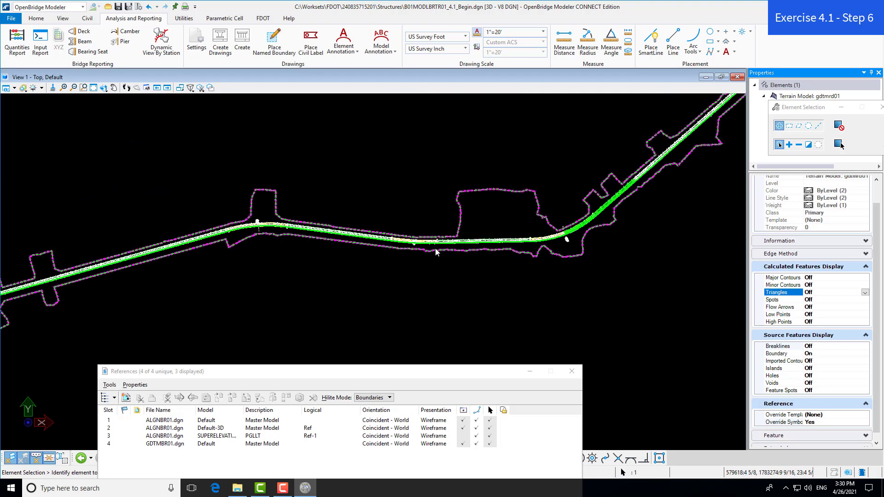
scroll(566, 236, down, 3)
scroll(681, 157, up, 2)
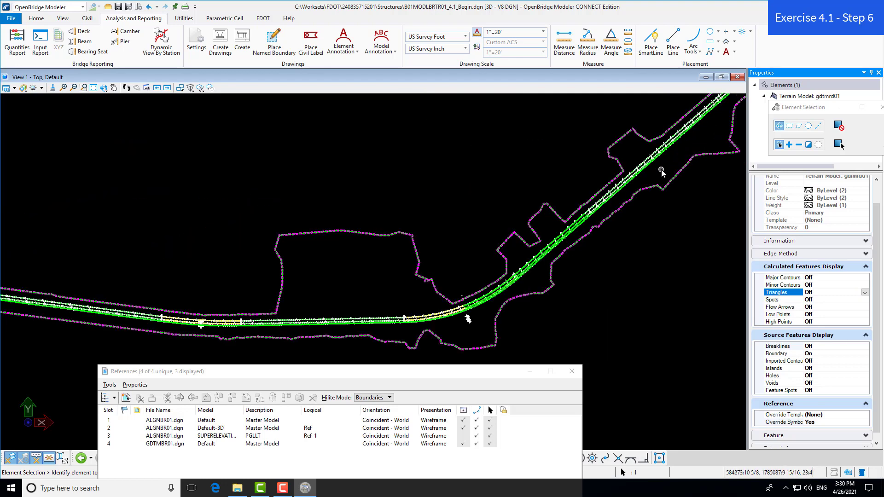
scroll(668, 148, up, 2)
scroll(668, 148, down, 4)
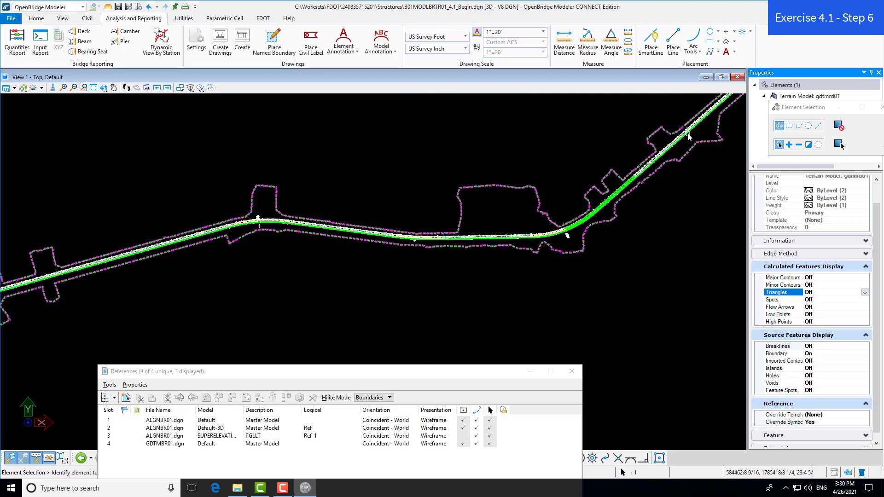
scroll(506, 224, up, 2)
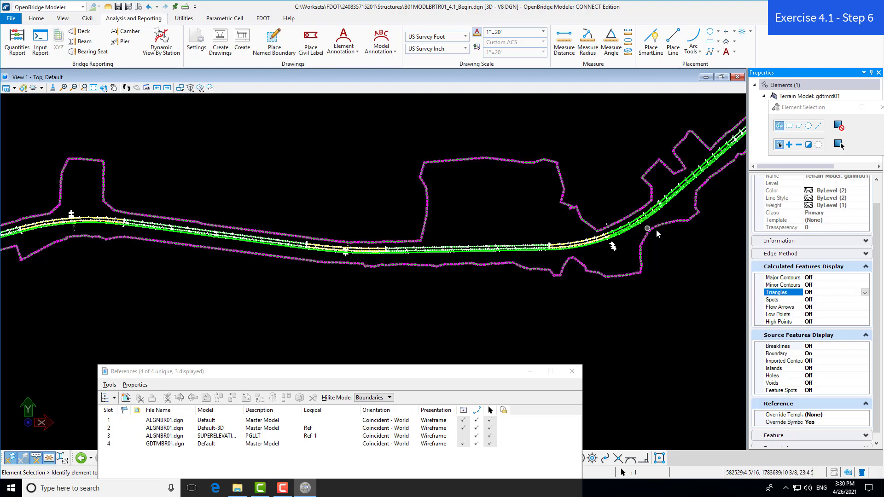
scroll(625, 233, down, 3)
scroll(573, 238, up, 3)
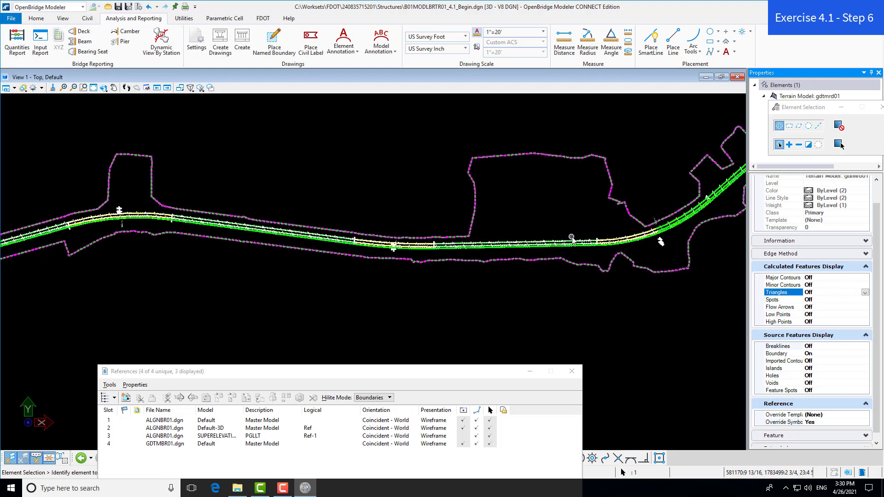
click(828, 354)
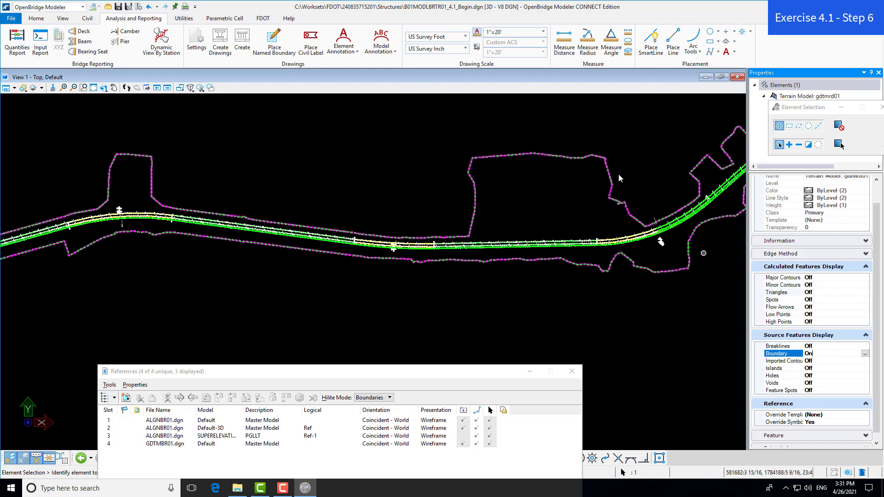
- Deselect the terrain, reselect it by its boundary and turn its triangles on
click(592, 124)
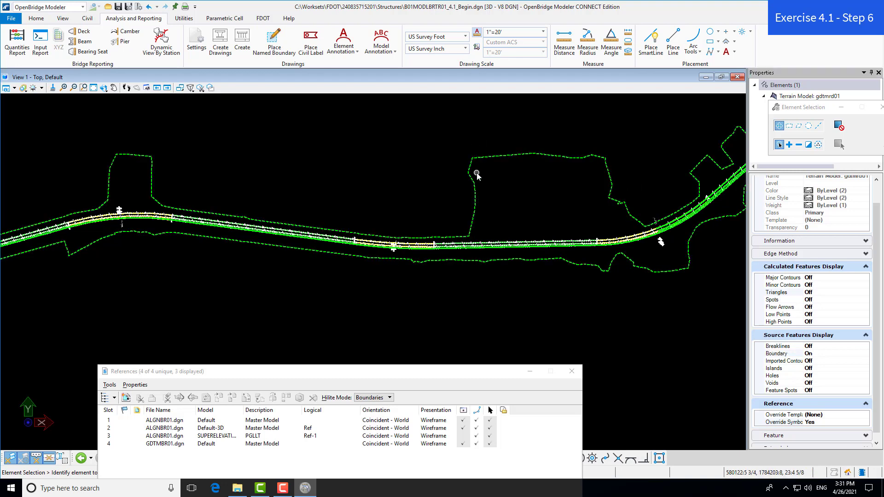
click(514, 157)
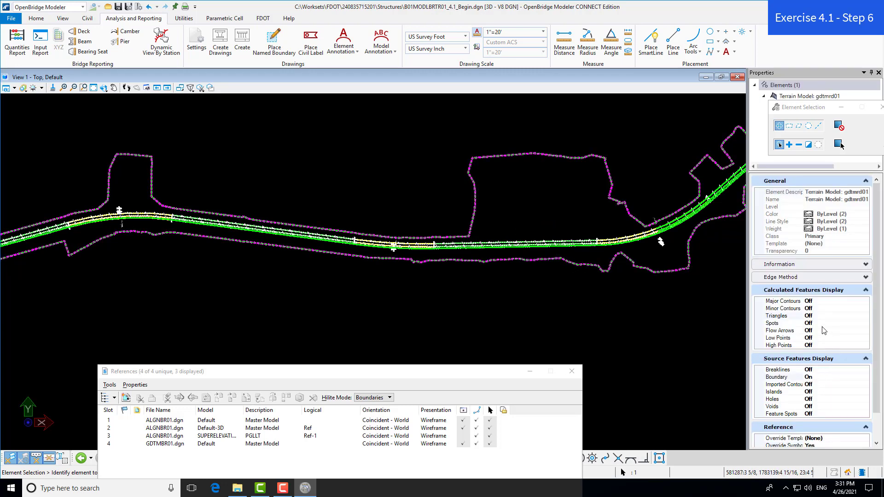
click(829, 316)
click(864, 317)
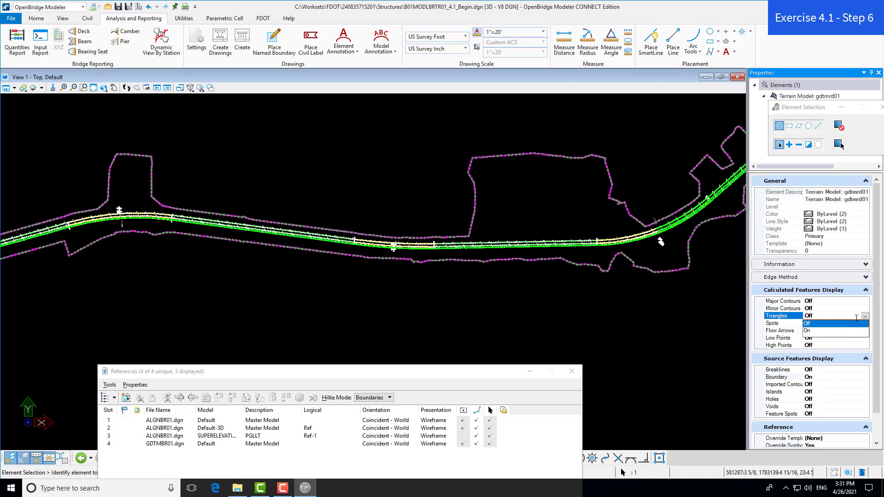
click(811, 330)
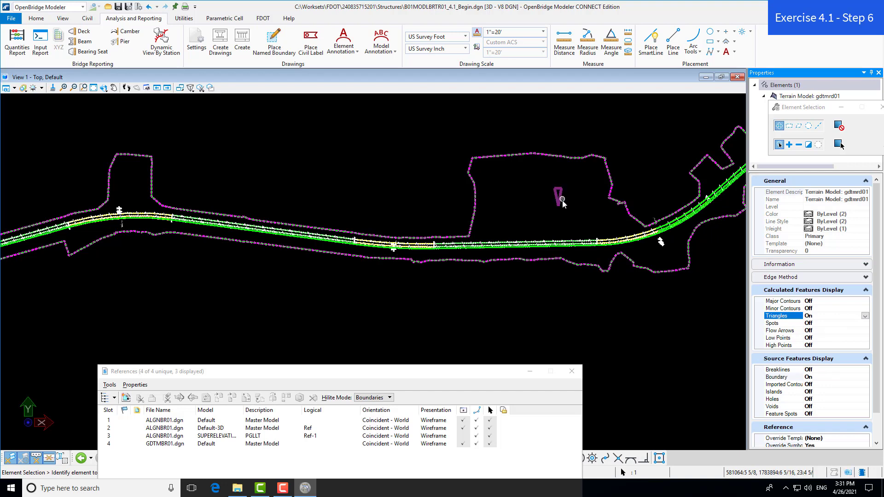
scroll(525, 231, up, 3)
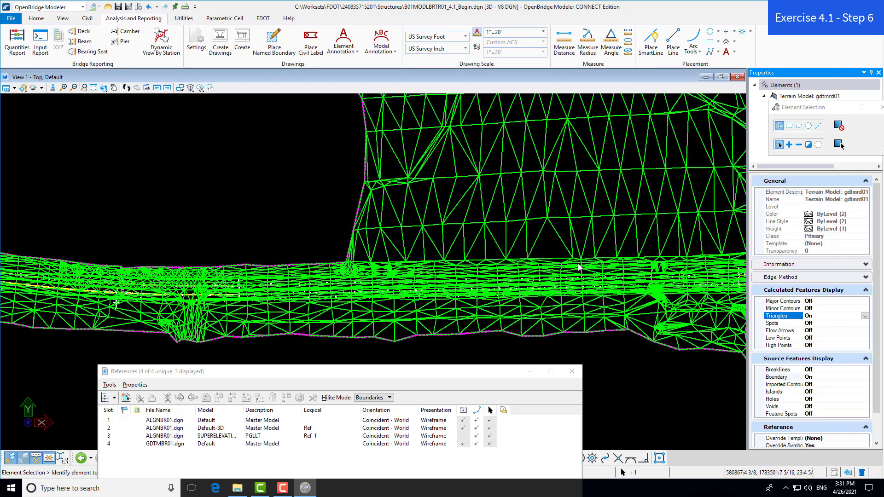
- Turn on the terrain's breaklines in the source features display and inspect them near the alignment
click(862, 370)
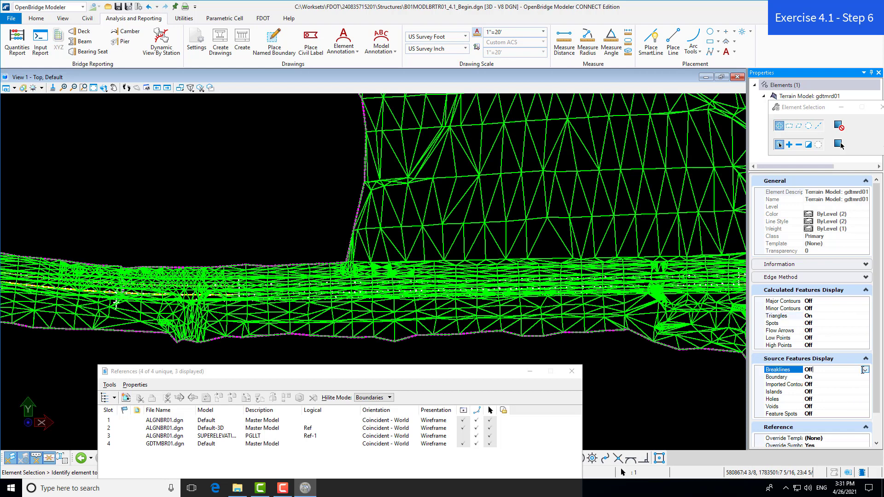
click(865, 370)
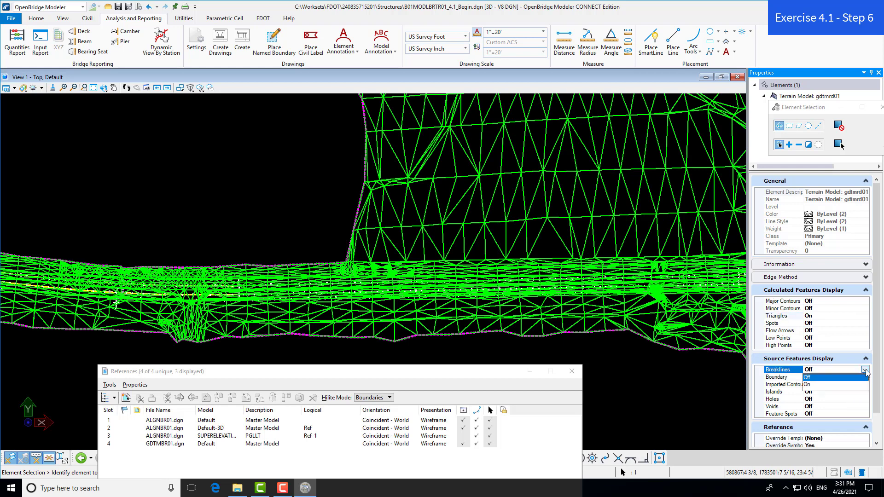
click(809, 385)
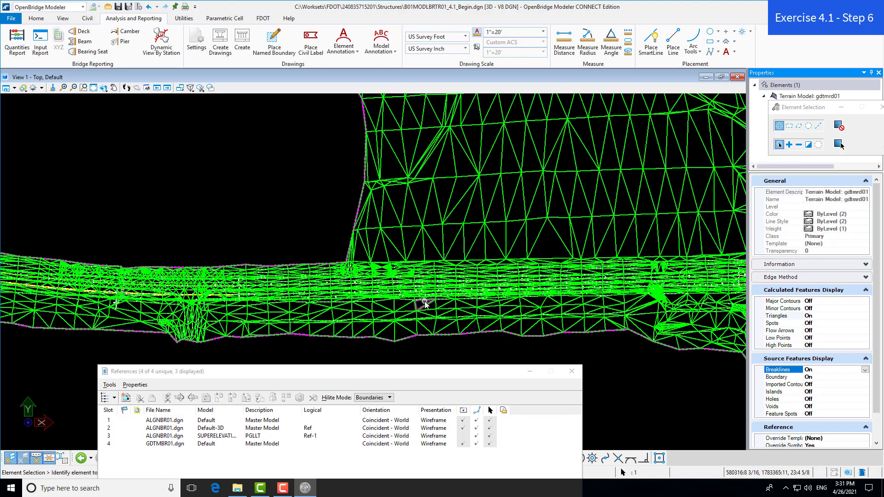
scroll(421, 303, up, 2)
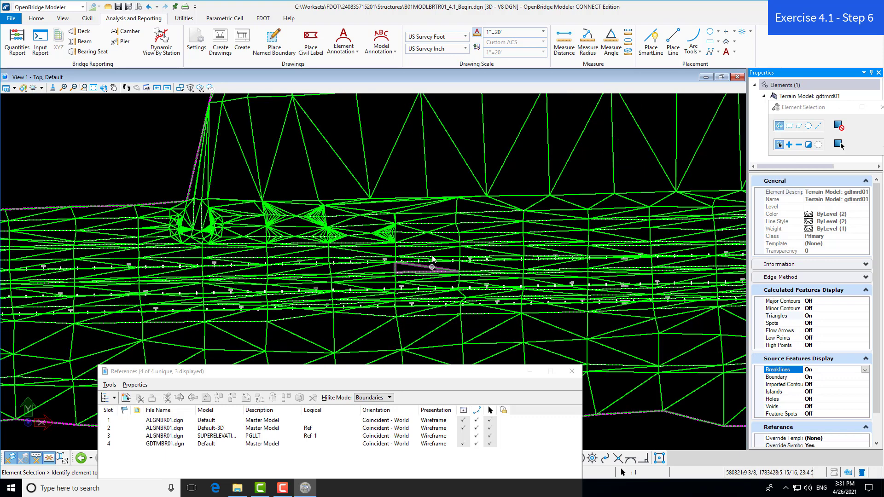
scroll(432, 260, up, 3)
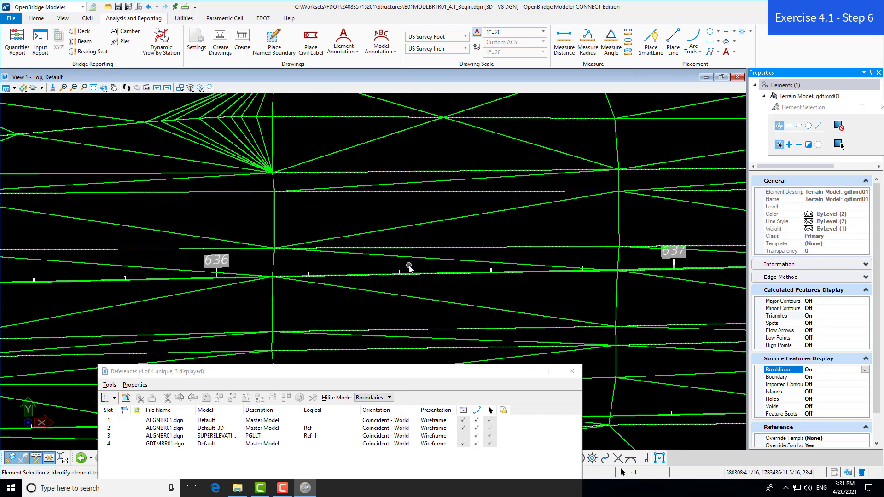
- Turn off the triangles to view the terrain's breaklines on their own around the alignment
click(835, 315)
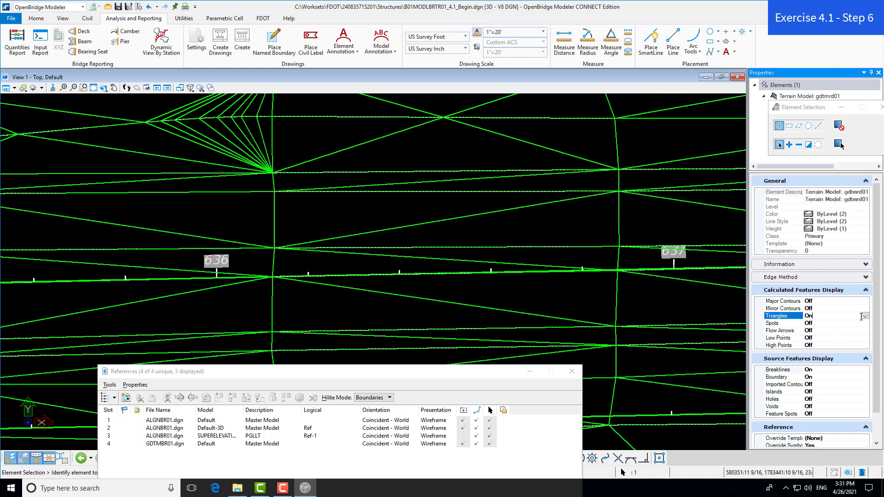
click(864, 317)
click(822, 331)
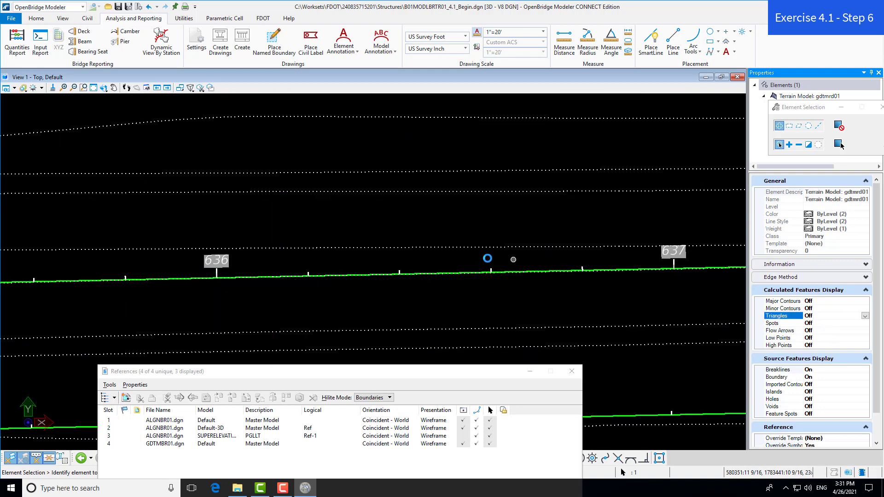
scroll(463, 250, down, 2)
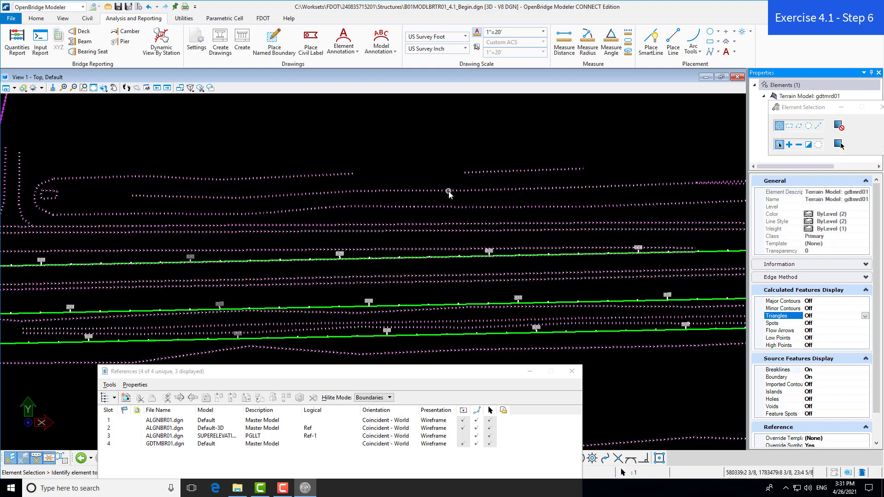
mouse_move(449, 192)
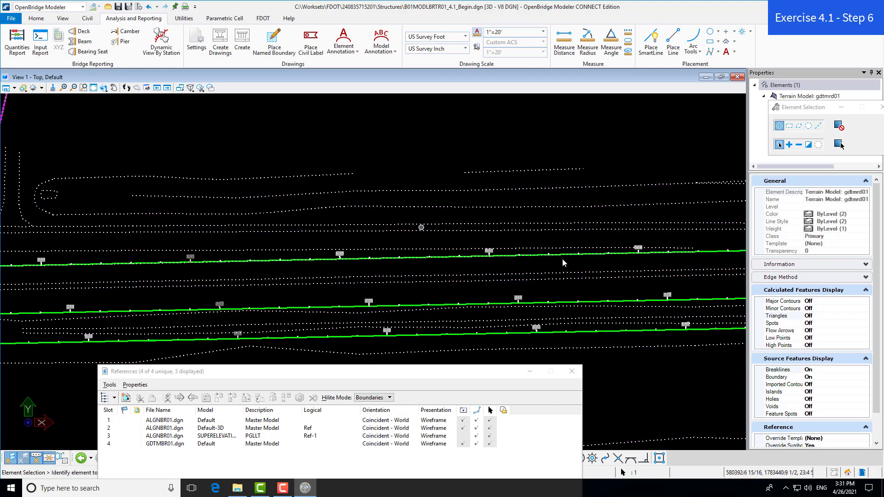
- Set the Triangles display back to On to compare the triangulation with the breaklines
click(845, 317)
click(820, 317)
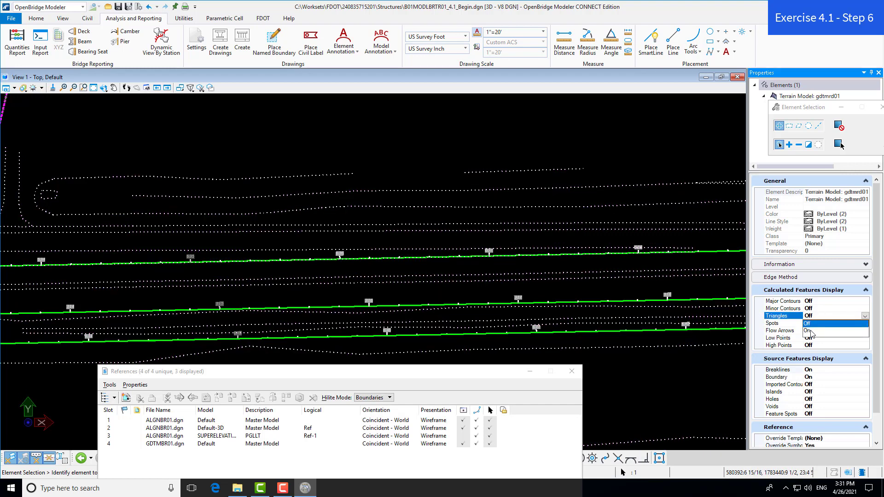
click(808, 331)
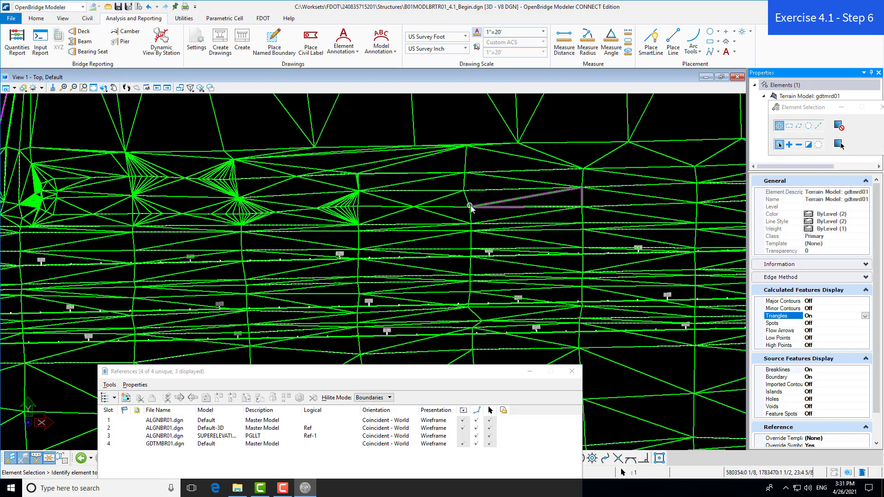
mouse_move(462, 172)
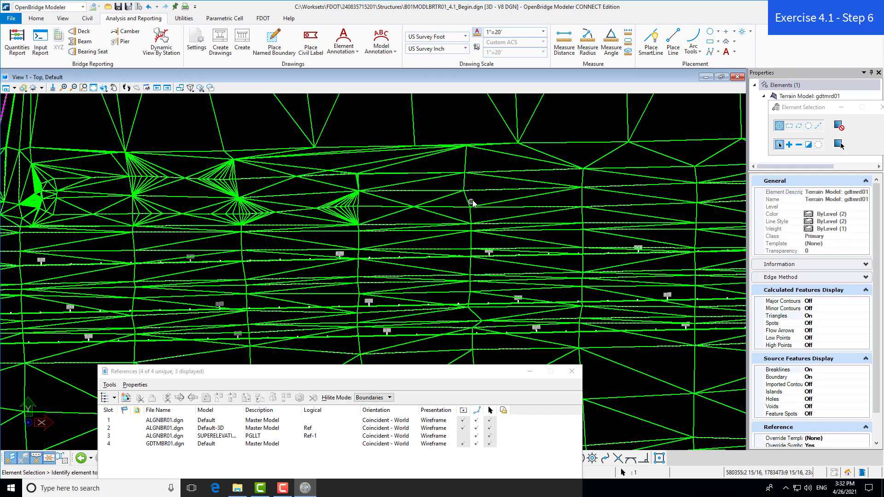
- Clear the terrain selection and move the References window slightly up over the view
scroll(515, 239, down, 3)
click(492, 170)
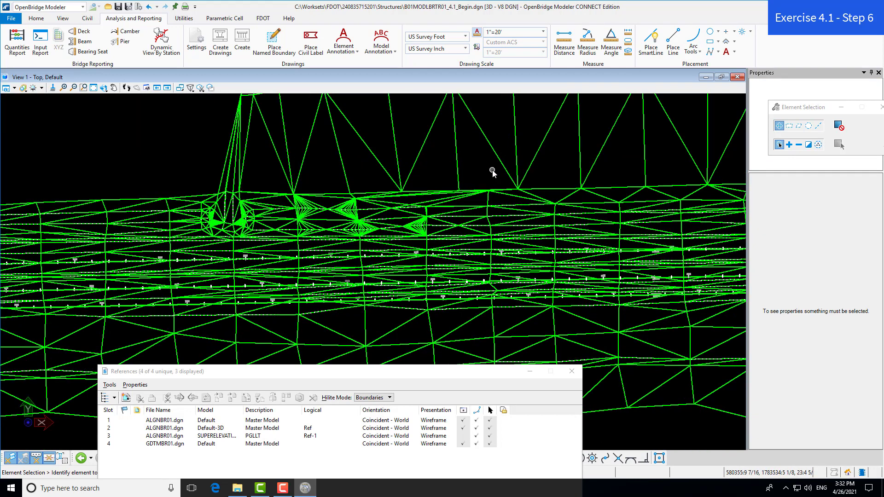
scroll(493, 170, down, 2)
click(455, 371)
drag(455, 374, 435, 349)
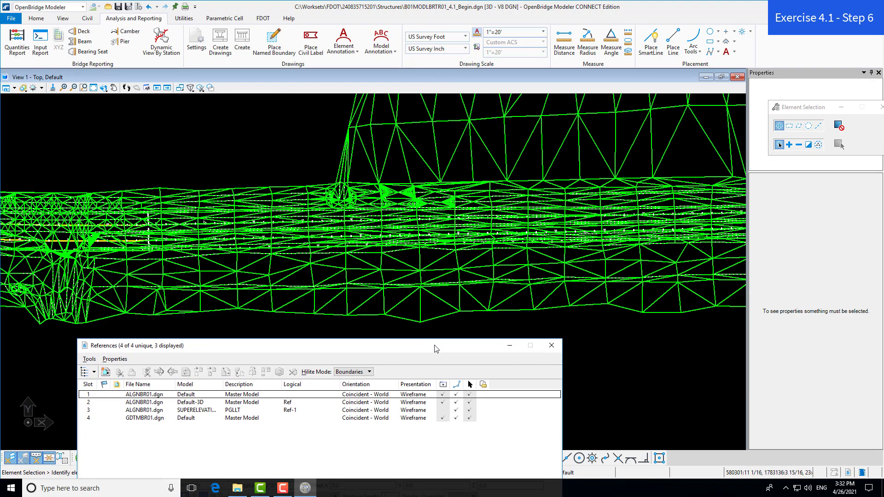
- Select the terrain by its boundary again and set its Triangles display to Off
click(339, 159)
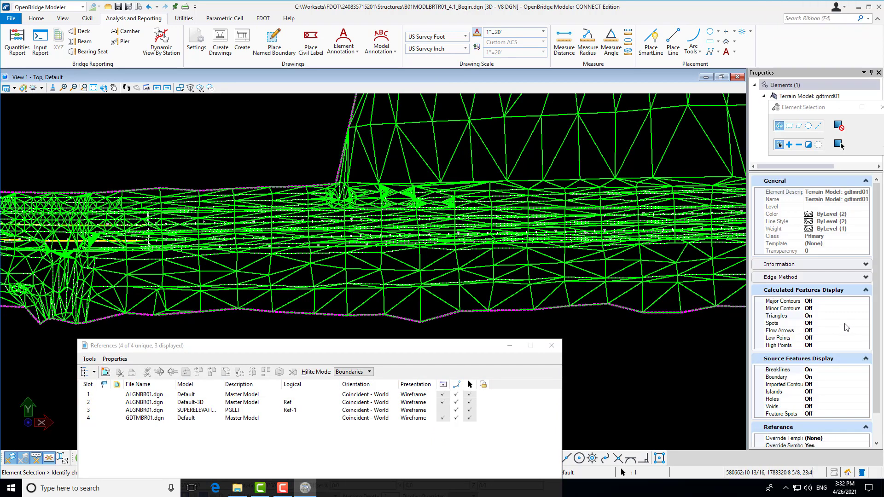
click(864, 318)
click(864, 316)
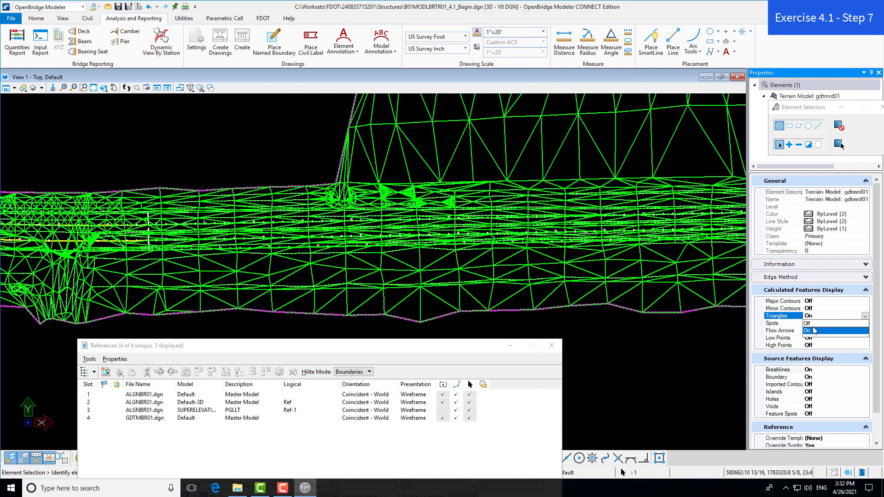
click(806, 323)
- Set the terrain's Breaklines display to Off so only its boundary is drawn, and clear the terrain selection
click(782, 369)
click(863, 370)
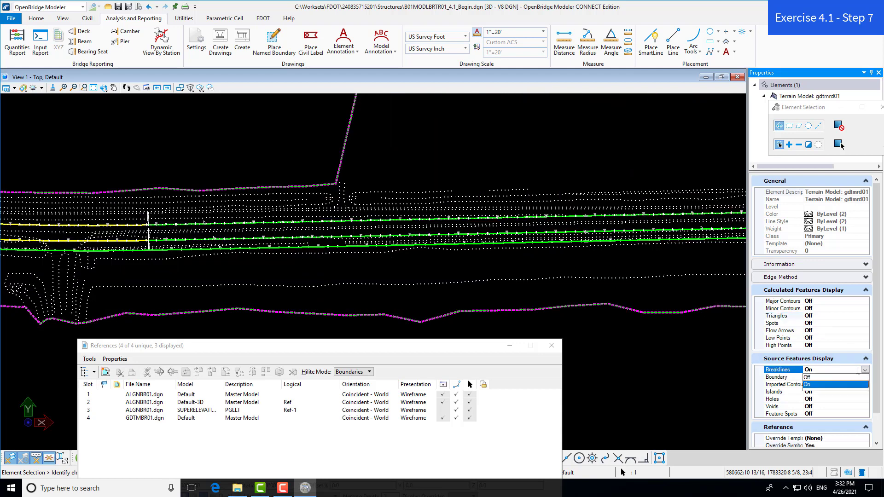
click(816, 378)
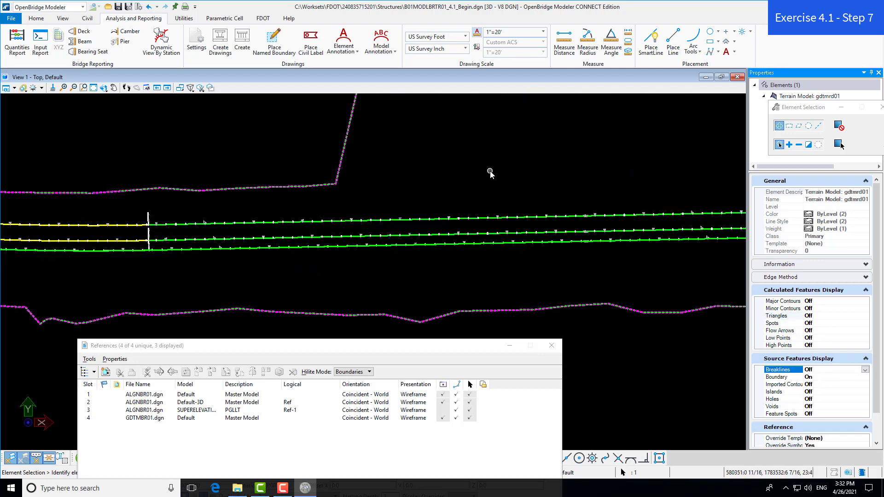
scroll(484, 160, down, 2)
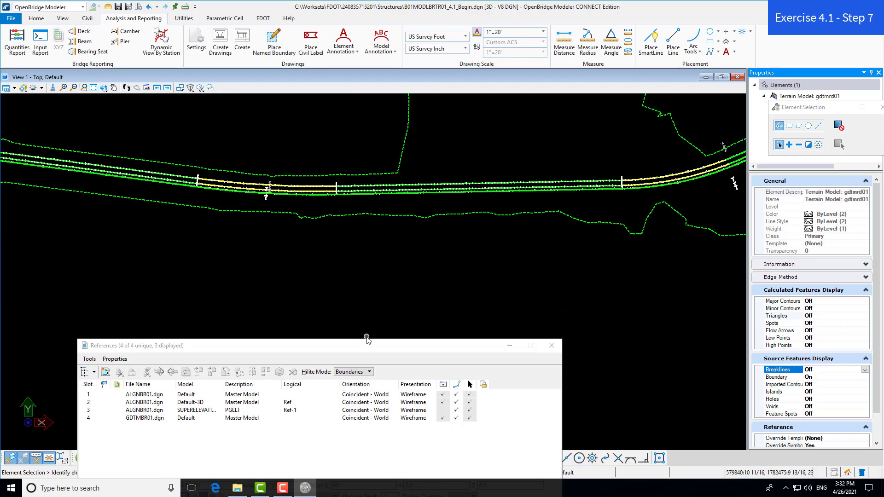
click(668, 304)
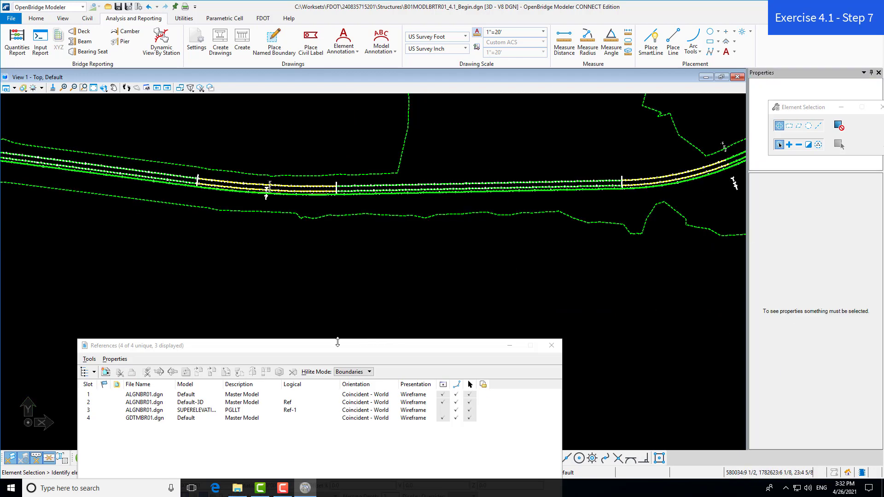
- Turn off the display of the GDTMBR01.dgn reference and save the file's settings
click(150, 417)
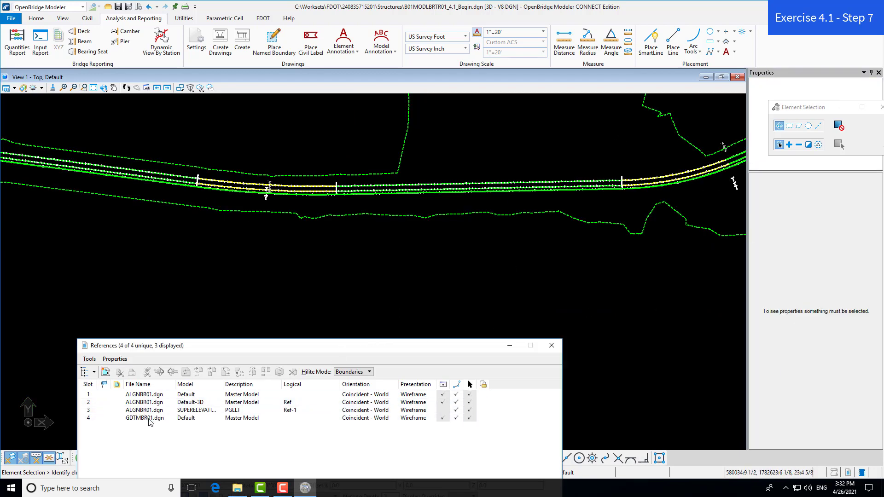
click(442, 417)
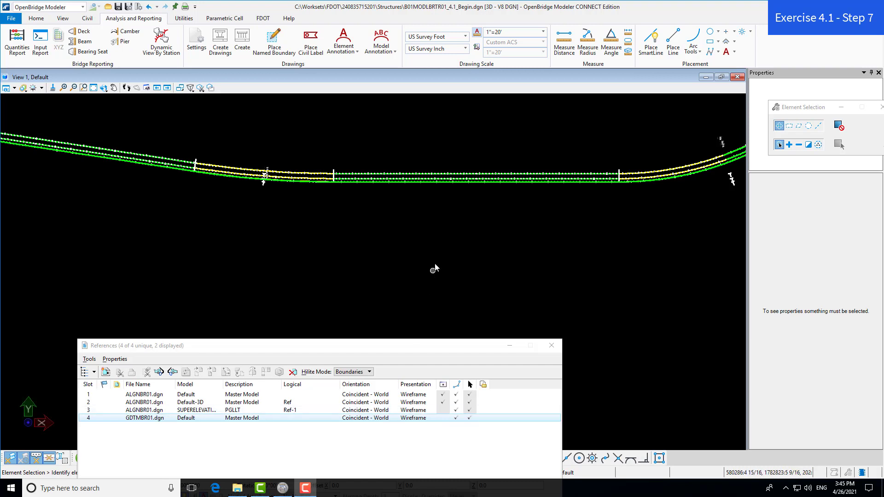
click(37, 20)
click(13, 20)
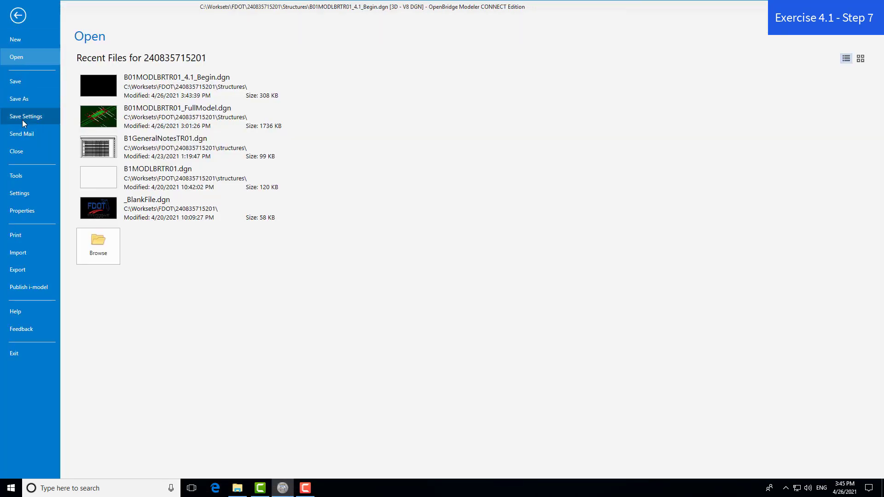
click(23, 118)
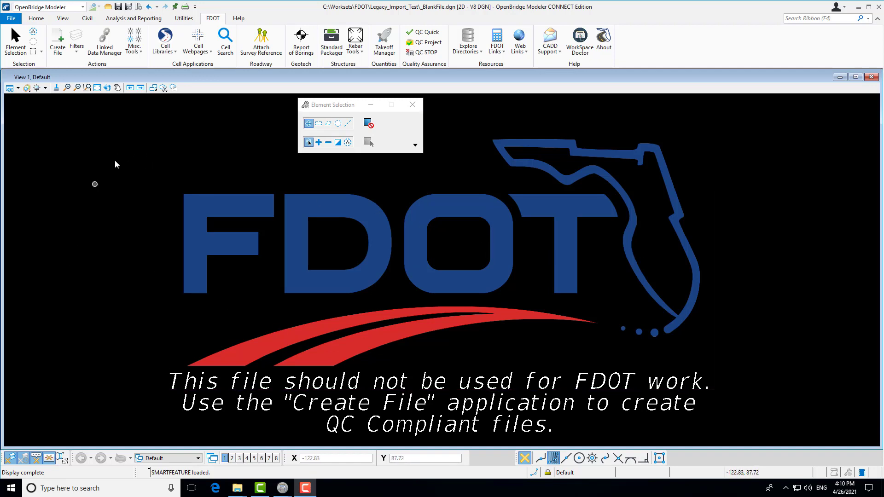
- Start creating an Alignment and Superelevation for Bridge Design file from the Structure Design Files group and review its seed file path
click(57, 42)
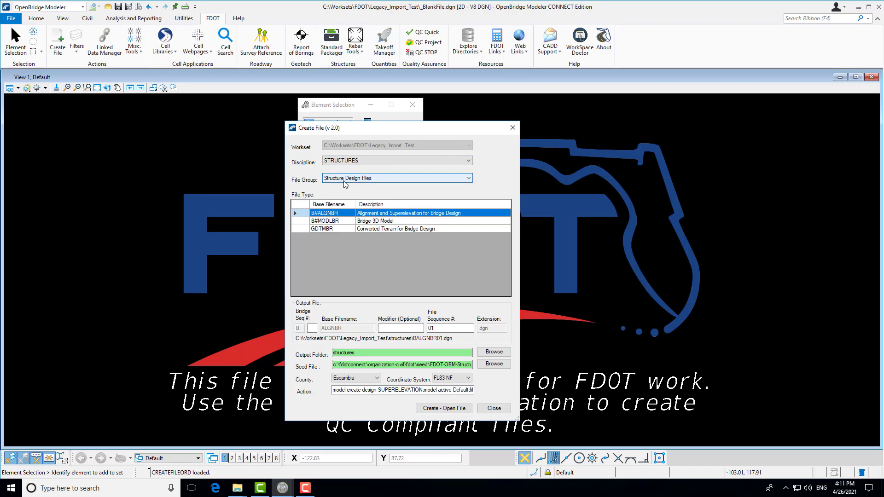
click(388, 183)
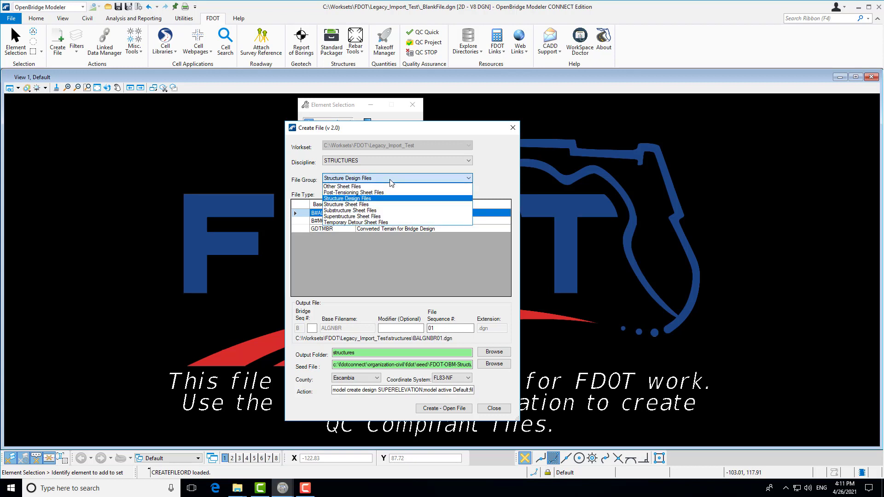
click(377, 198)
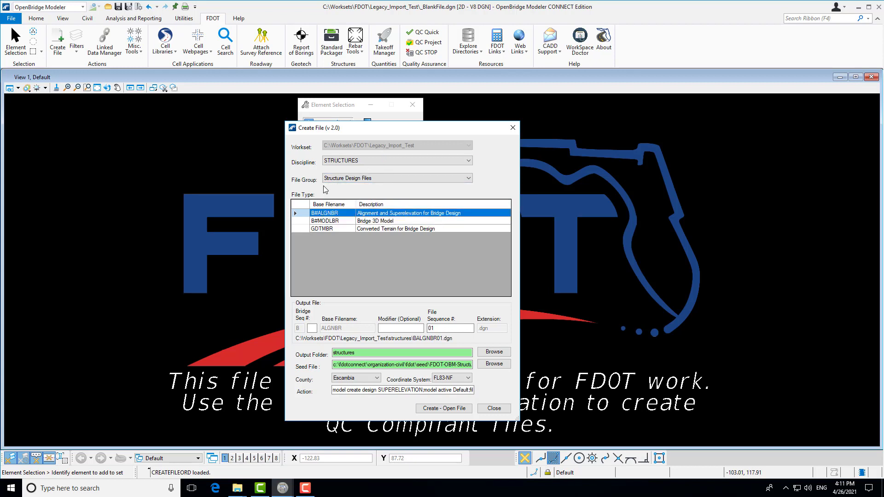
drag(423, 364, 494, 368)
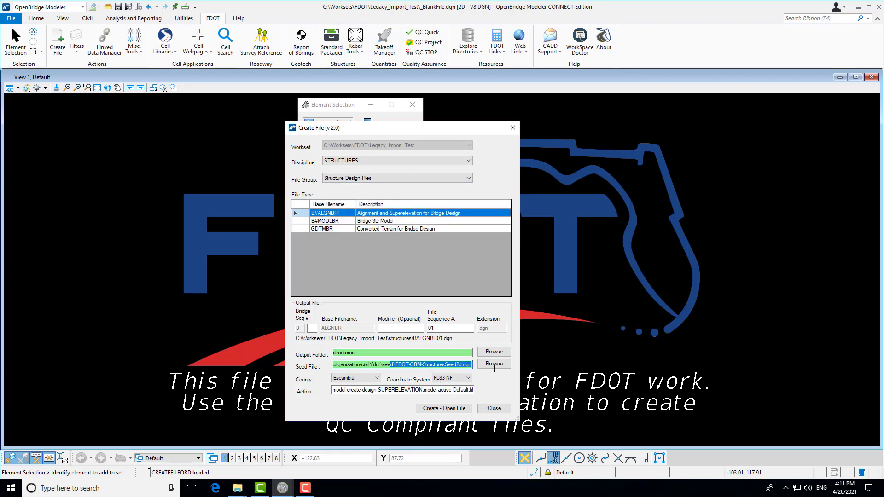
click(468, 368)
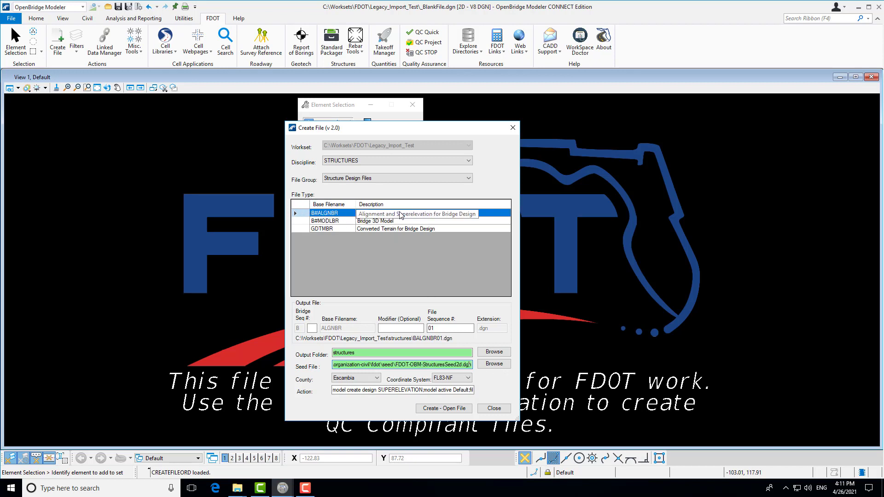
- Give the new file bridge sequence number 1 and modifier TR, and create and open it
click(312, 329)
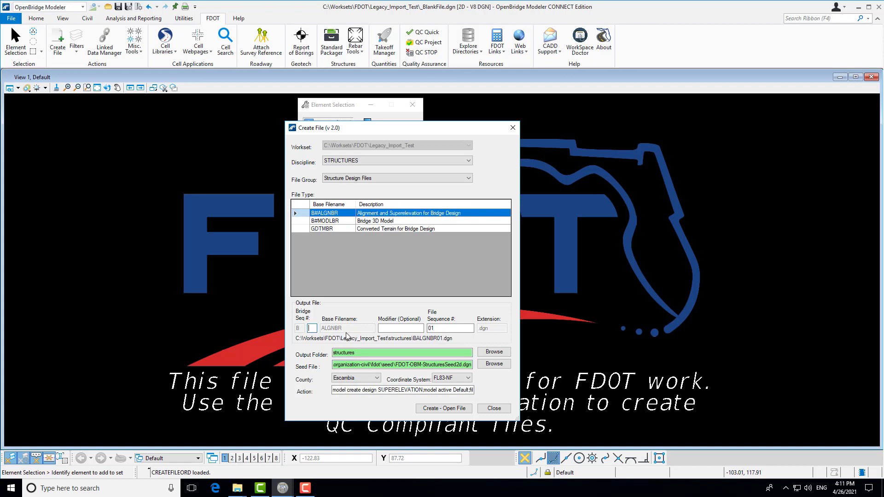
text(1)
click(415, 328)
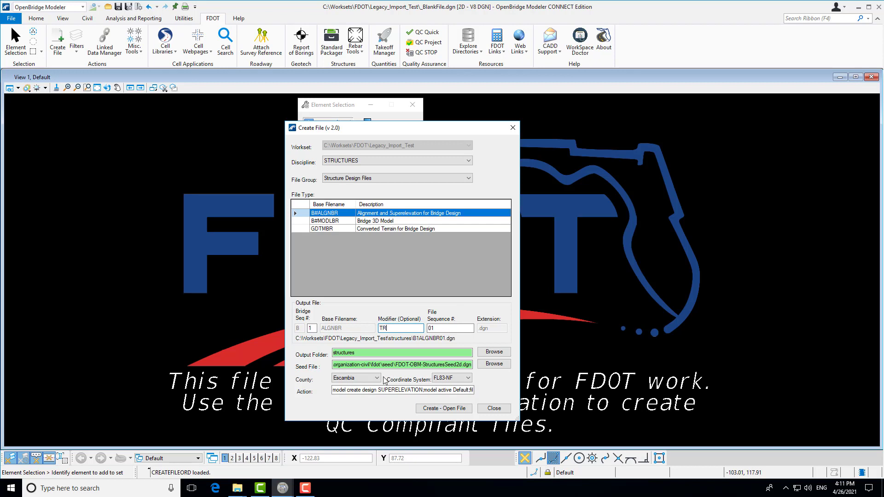
click(458, 409)
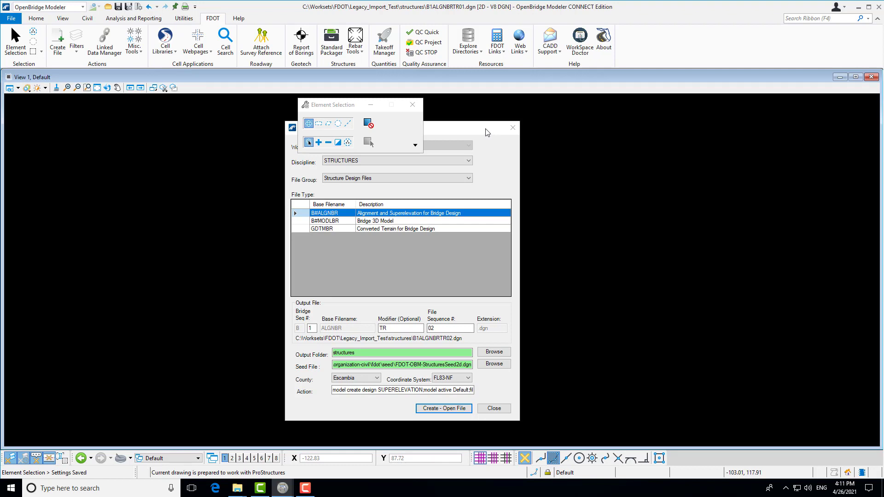
- Close the Create File dialog and move the Element Selection window out to the edge of the empty view
drag(487, 132, 724, 138)
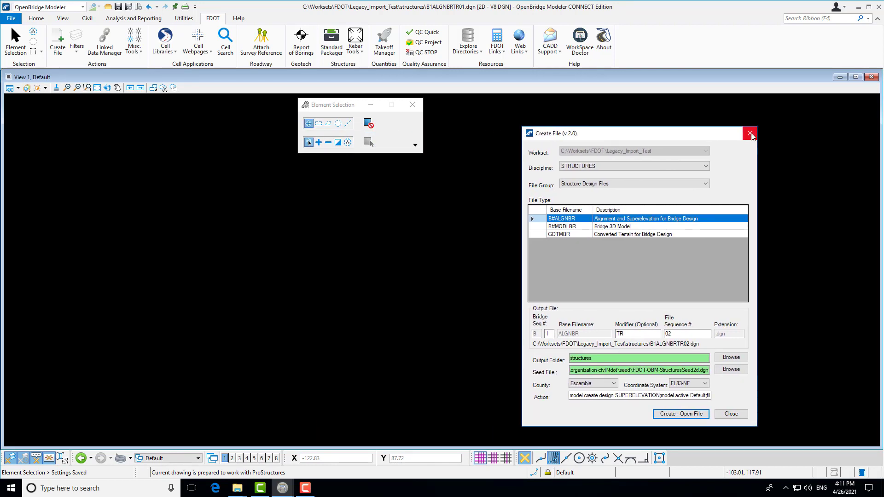
click(750, 134)
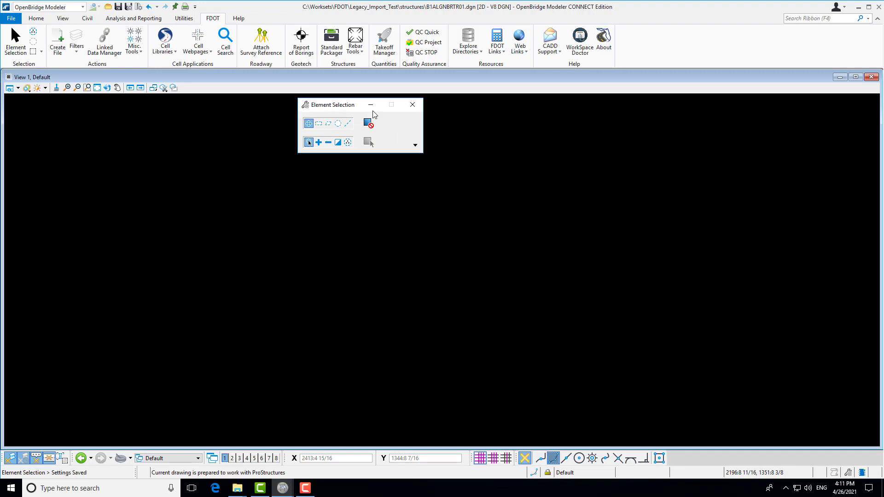
drag(335, 108, 788, 107)
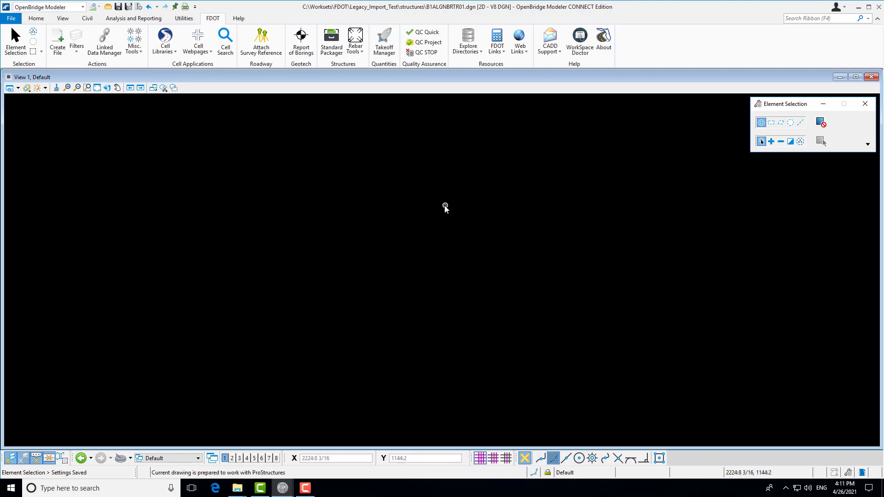
click(87, 88)
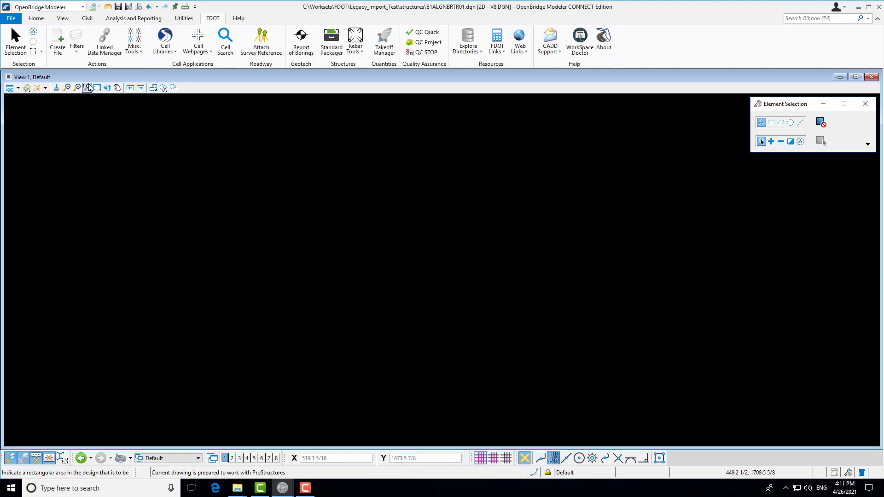
- Start a geometry import and load jobpb.gpk from the workset's Roadway folder
click(38, 19)
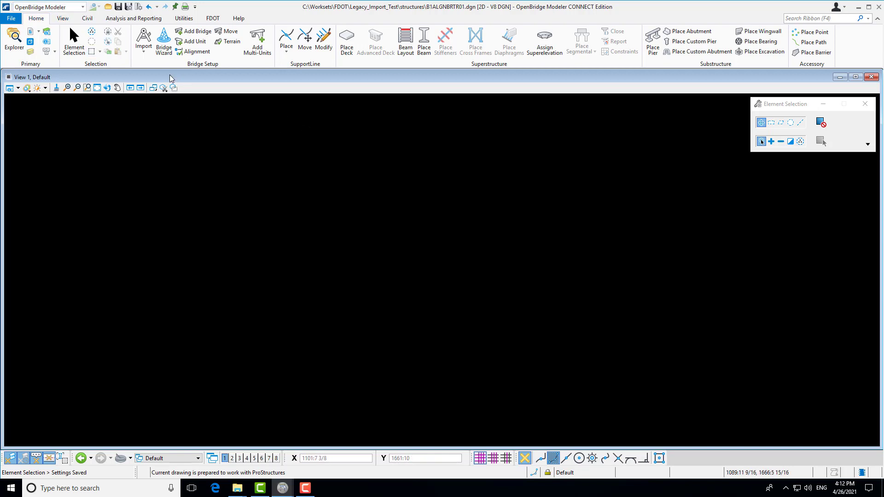
click(144, 54)
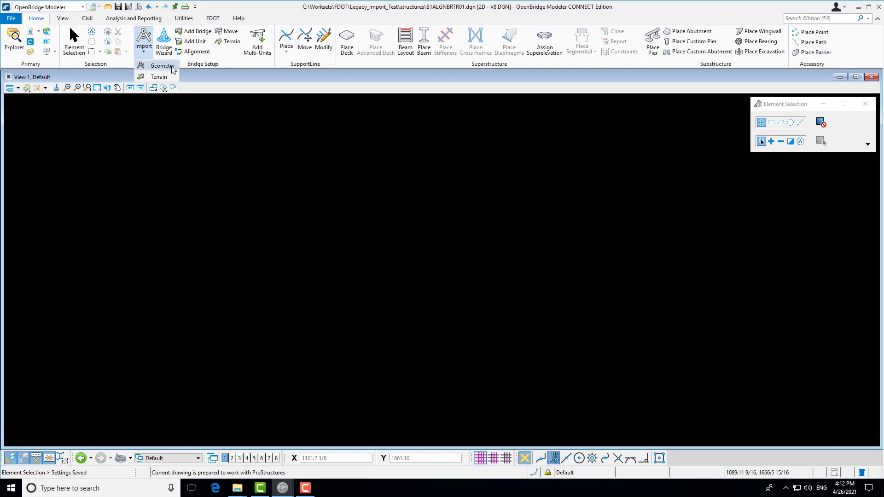
click(162, 65)
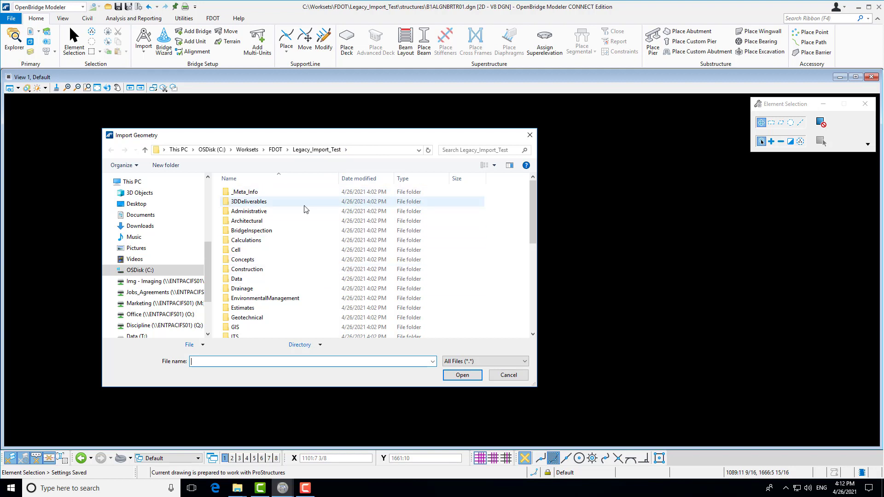
scroll(277, 277, down, 2)
scroll(273, 276, down, 2)
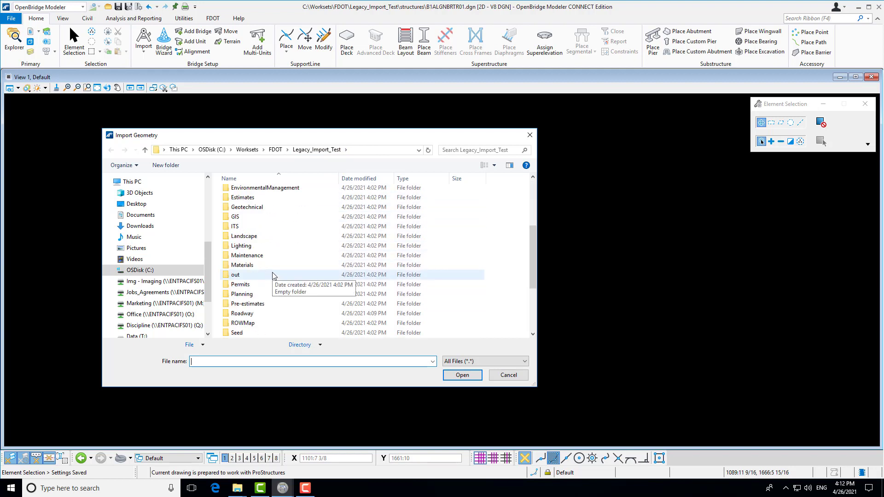
scroll(273, 276, down, 2)
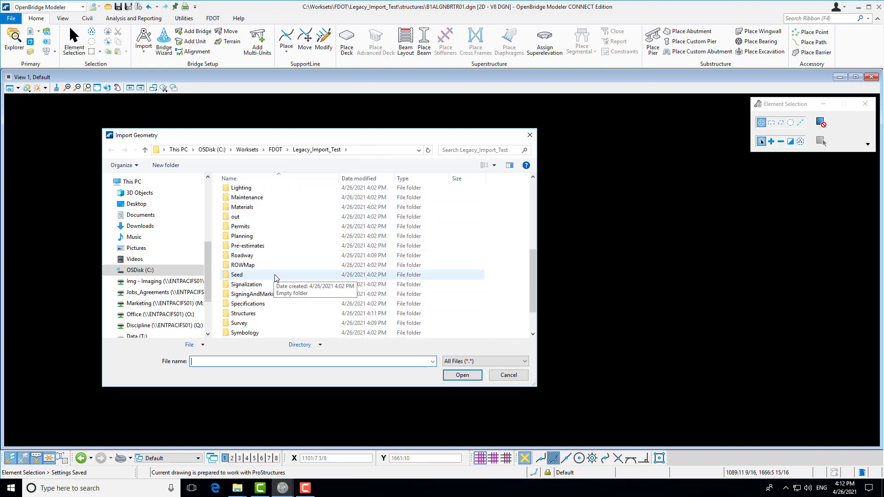
click(247, 256)
double_click(247, 256)
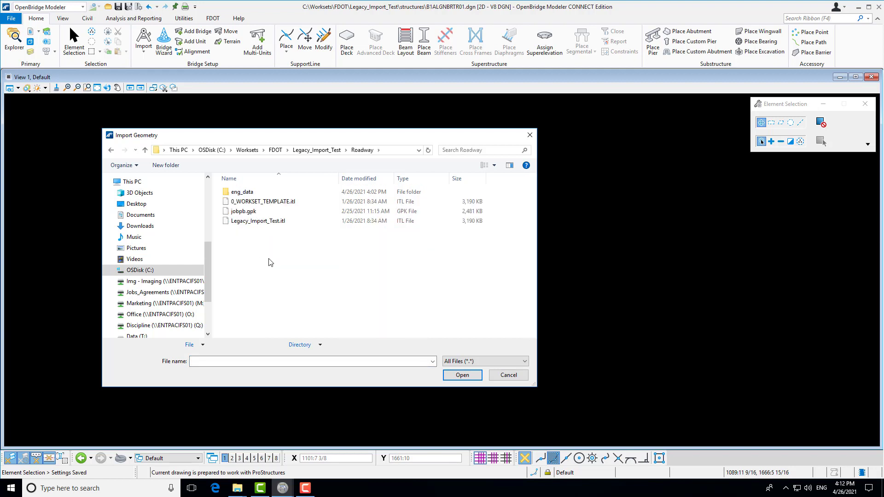
click(249, 211)
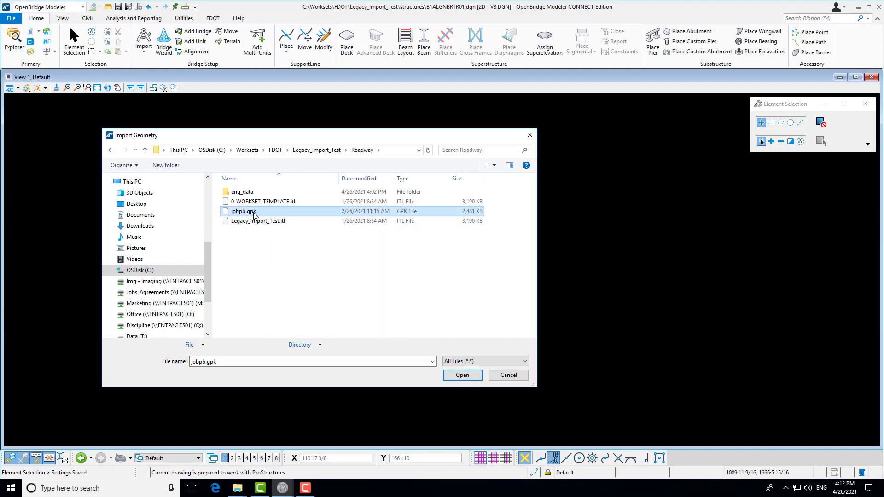
double_click(255, 211)
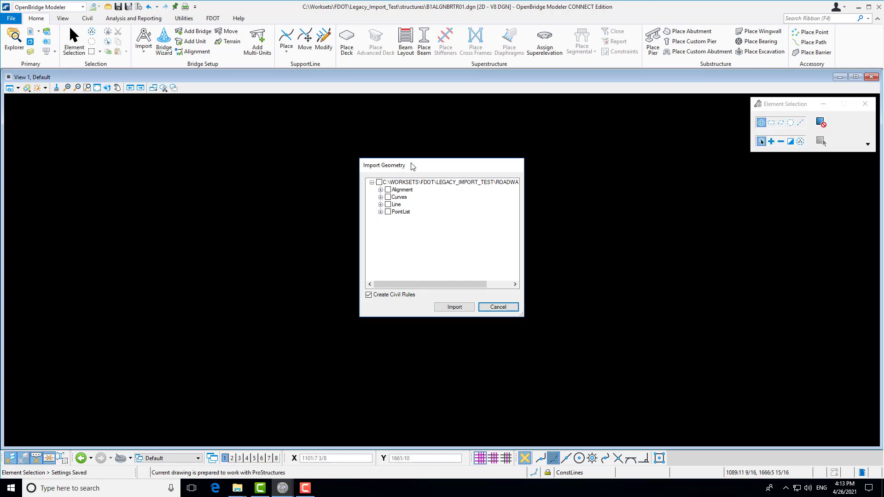
- Import the 17AVE profile under the 17AVE alignment, keeping Create Civil Rules enabled
click(381, 190)
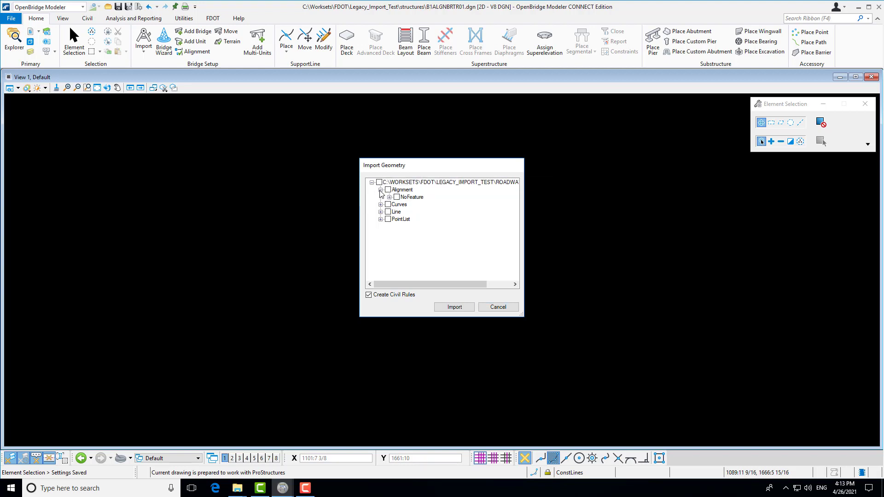
click(389, 197)
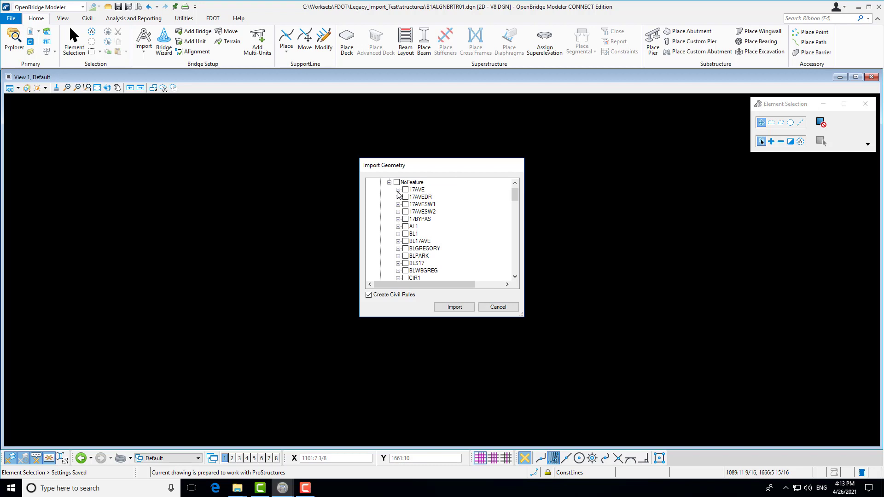
click(399, 190)
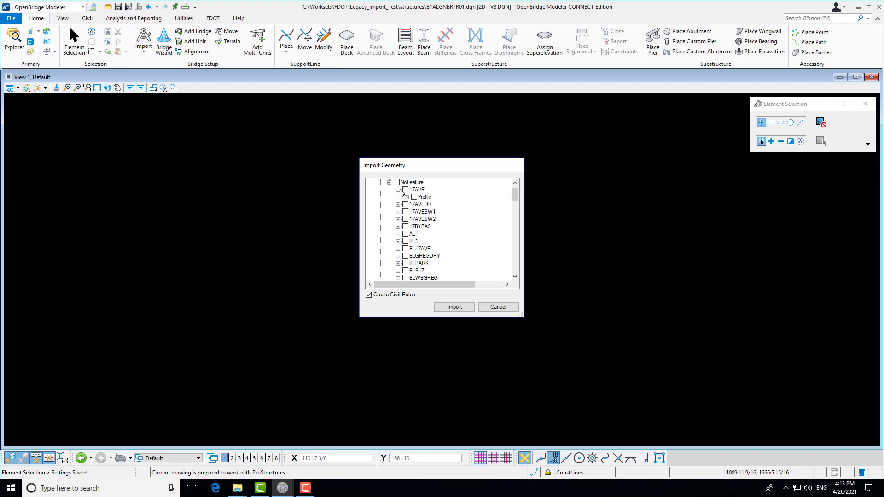
click(407, 197)
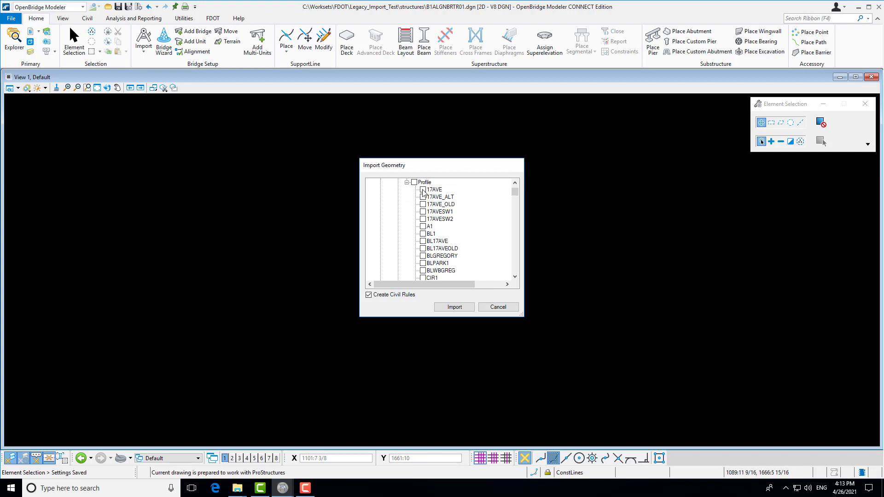
click(423, 190)
click(462, 308)
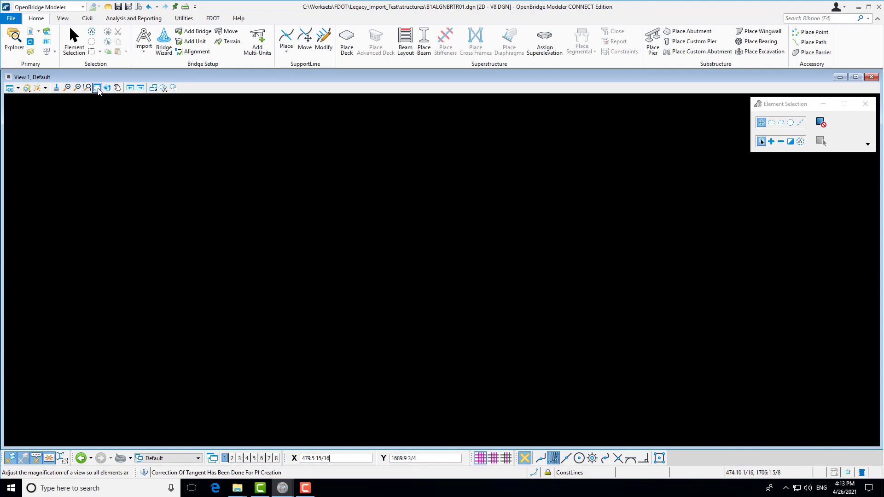
- Fit the view to the imported 17AVE alignment and inspect the middle of its curve up close
click(96, 88)
right_click(408, 304)
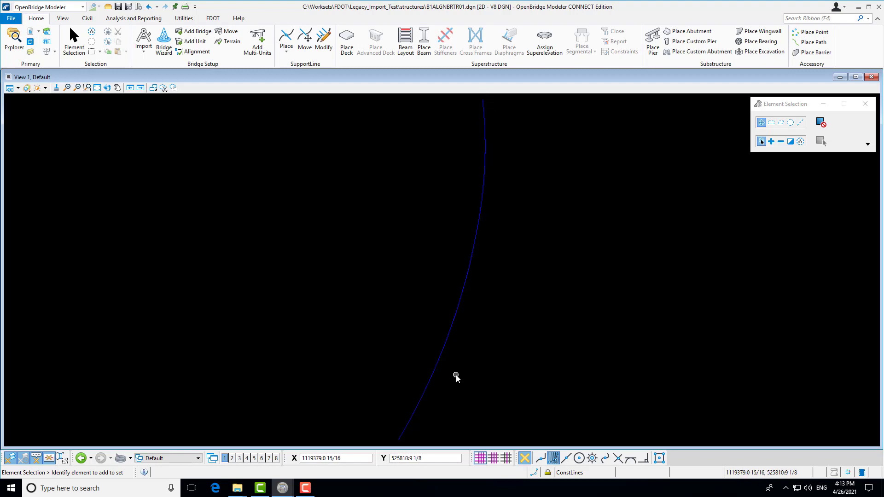
scroll(478, 244, up, 5)
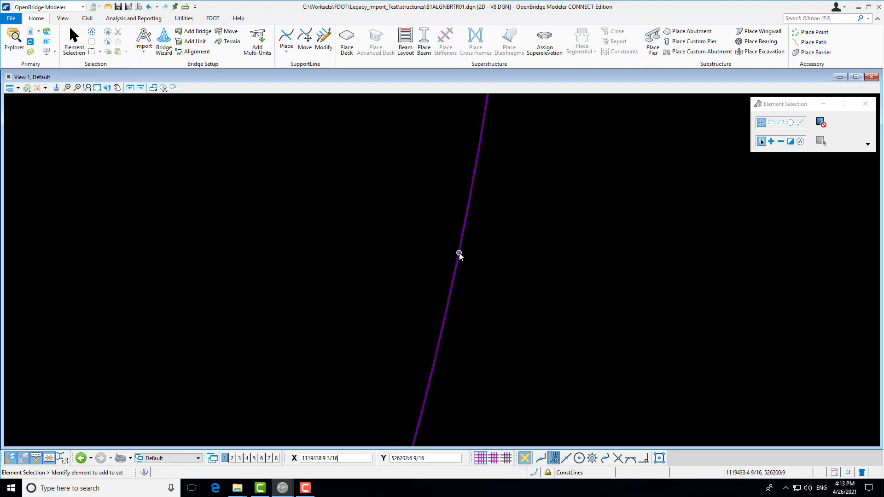
- Open the properties of the 17AVE alignment and move the Element Selection window off them
scroll(460, 257, up, 3)
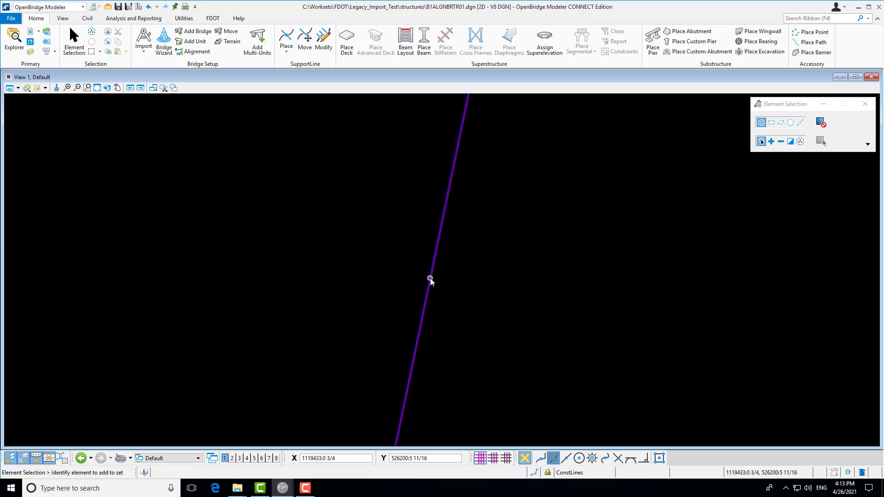
scroll(431, 251, down, 3)
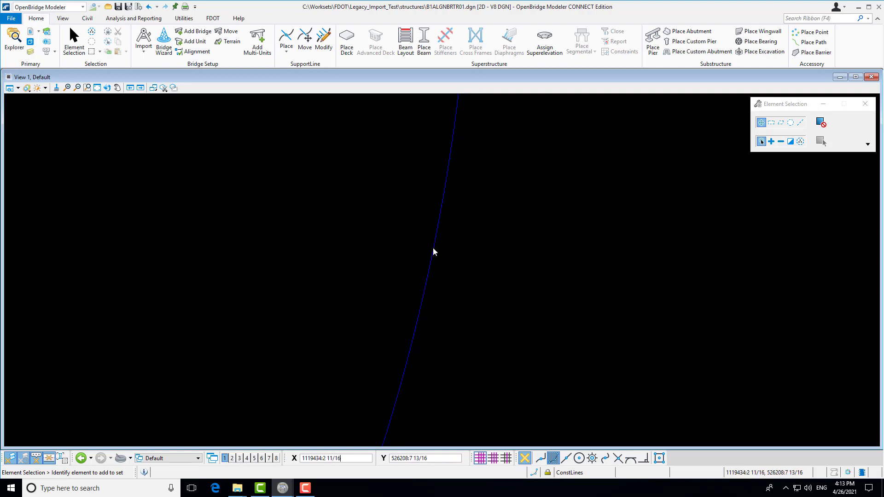
scroll(433, 249, down, 1)
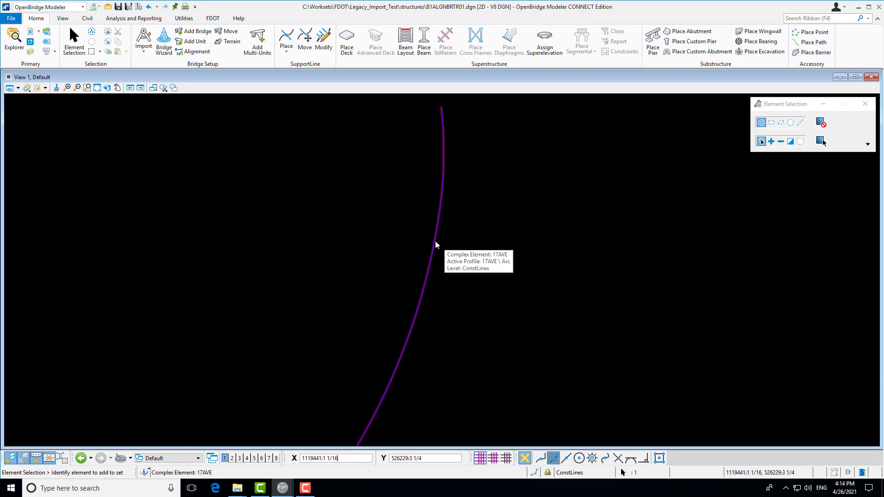
click(435, 244)
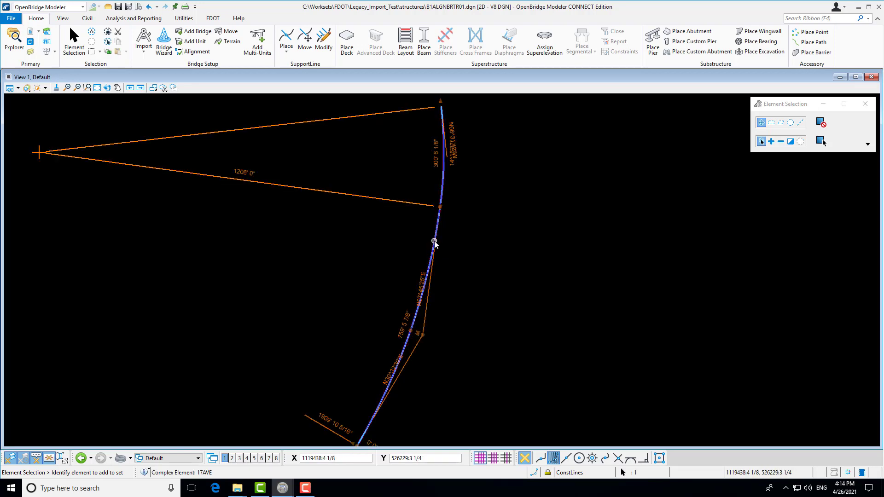
scroll(436, 230, up, 5)
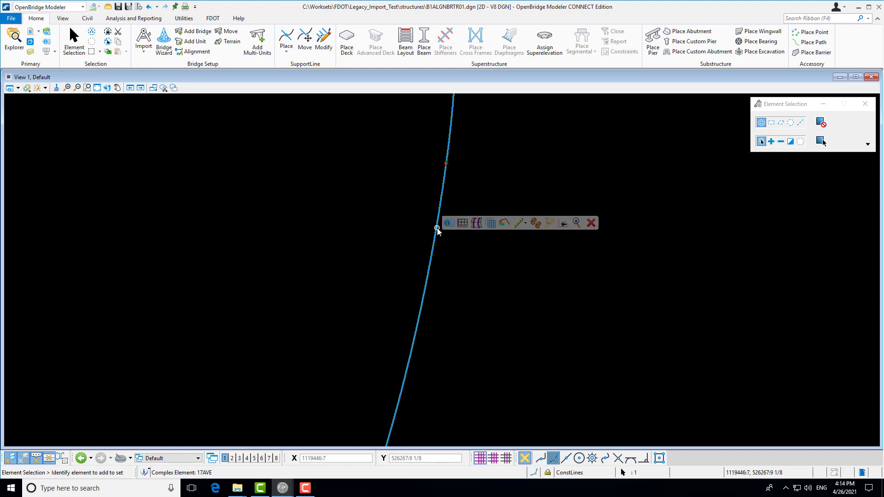
scroll(433, 229, up, 4)
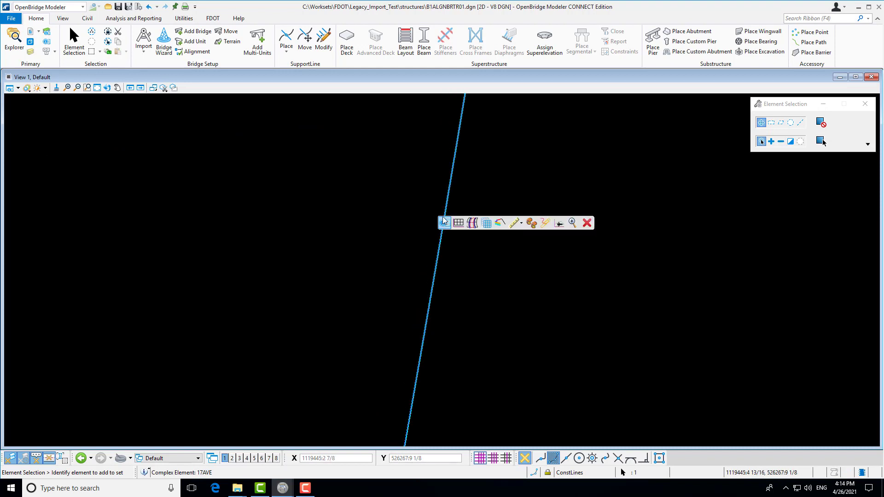
right_click(445, 214)
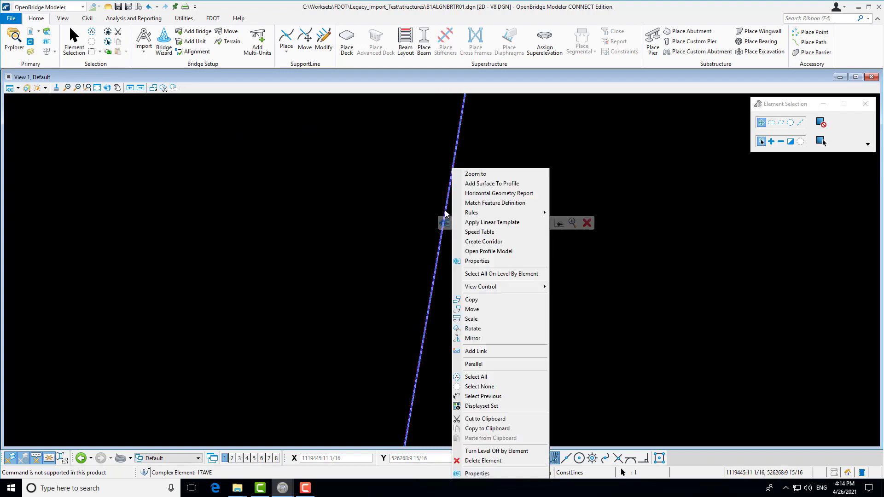
click(469, 261)
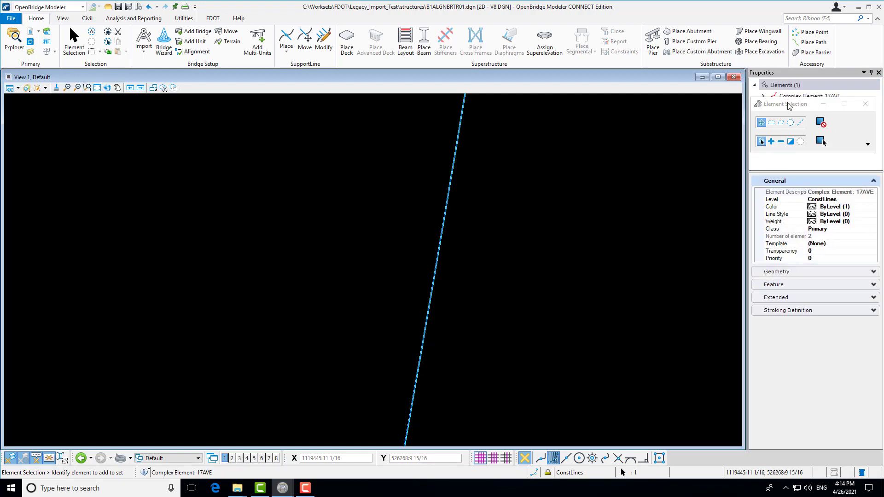
drag(789, 107, 639, 110)
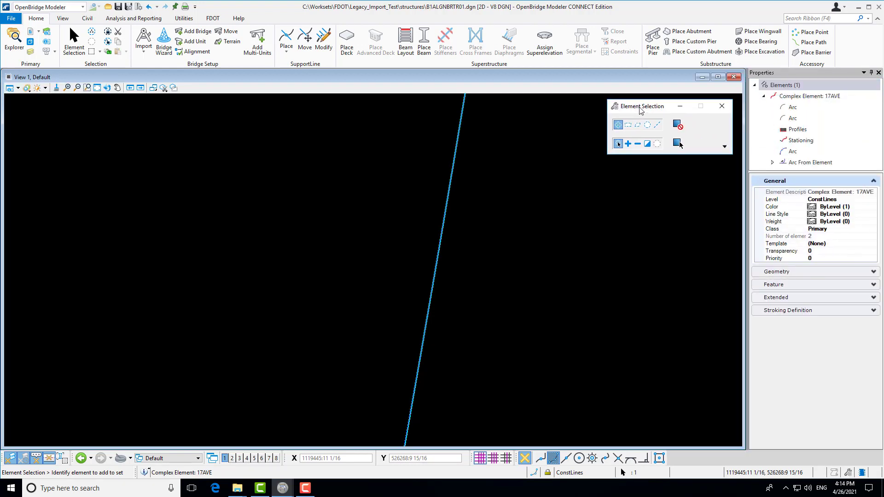
- Assign the Baseline feature definition from the Alignment group to the 17AVE alignment
click(849, 286)
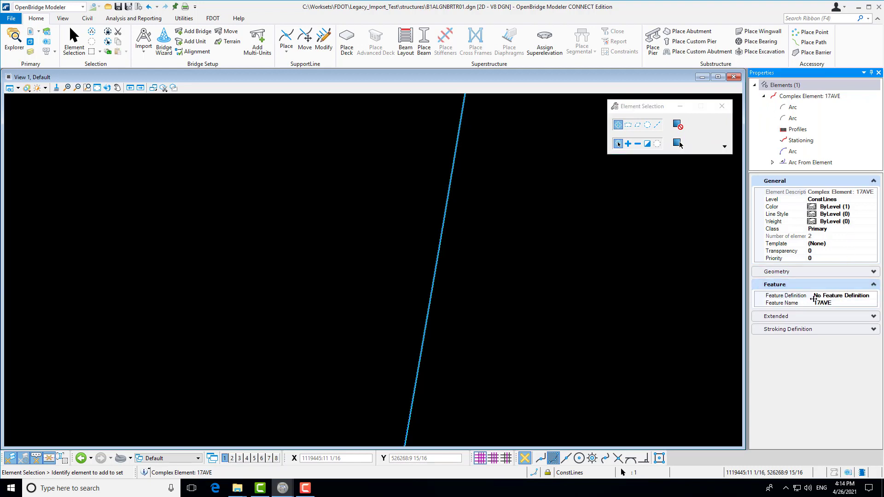
click(867, 298)
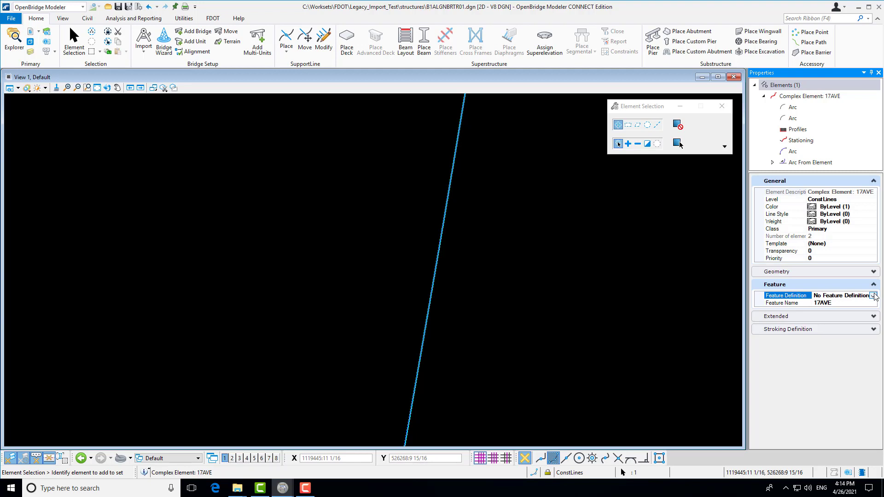
click(873, 295)
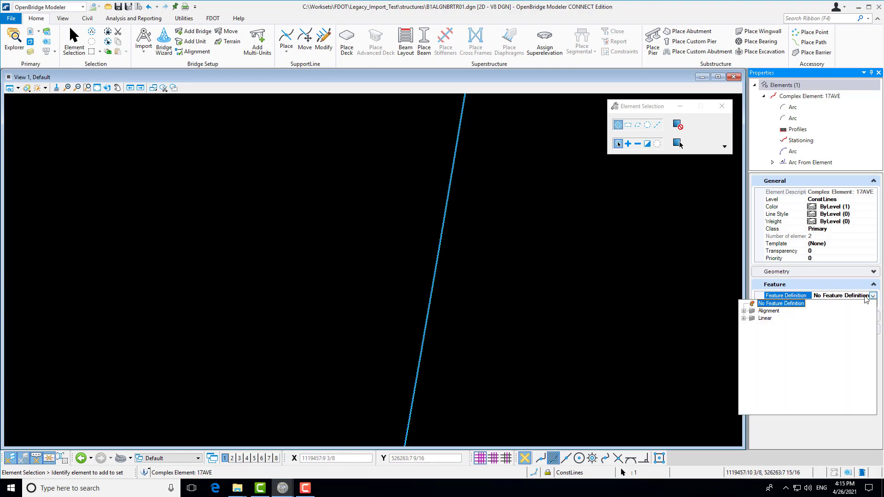
click(743, 312)
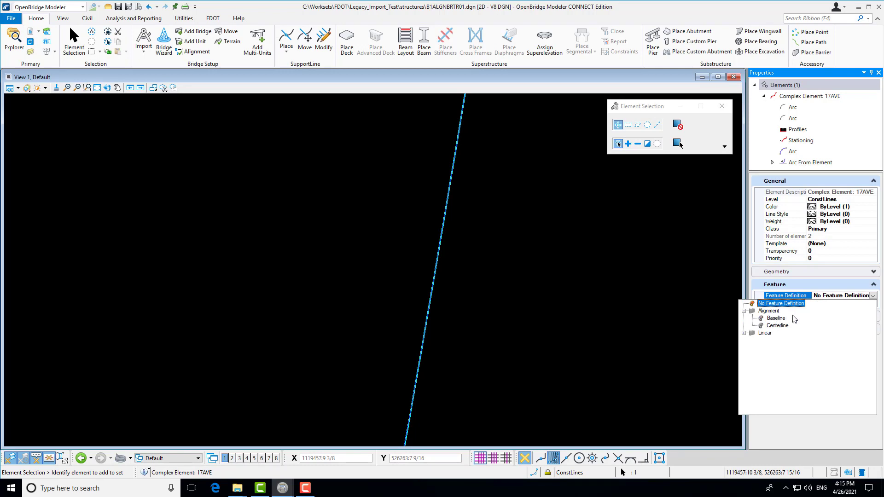
click(776, 318)
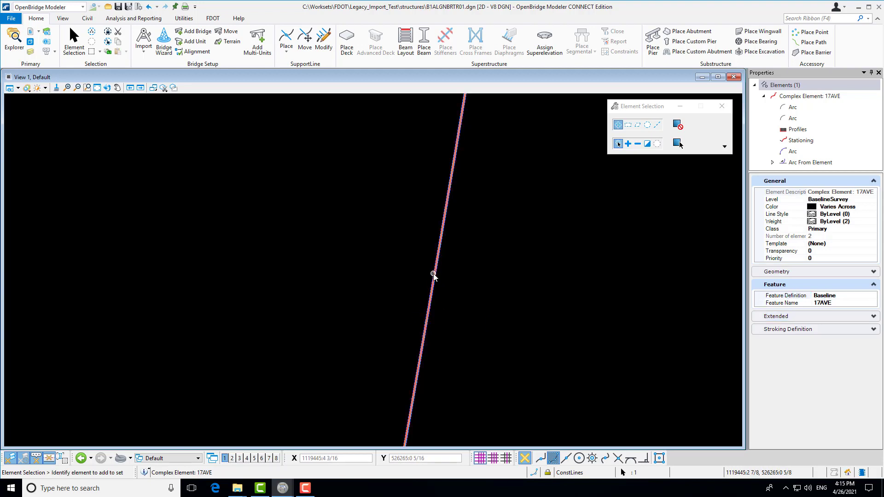
- Annotate the selected 17AVE alignment with the Element Annotation tool
click(449, 250)
scroll(388, 242, down, 5)
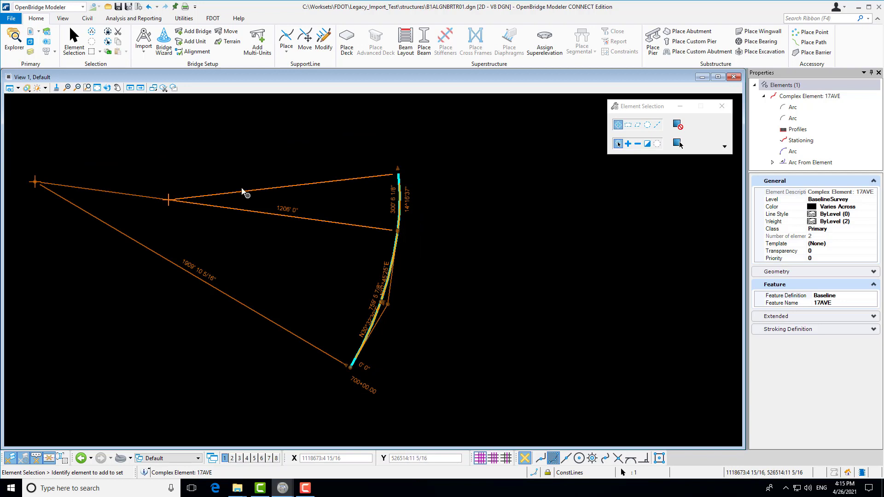
click(137, 21)
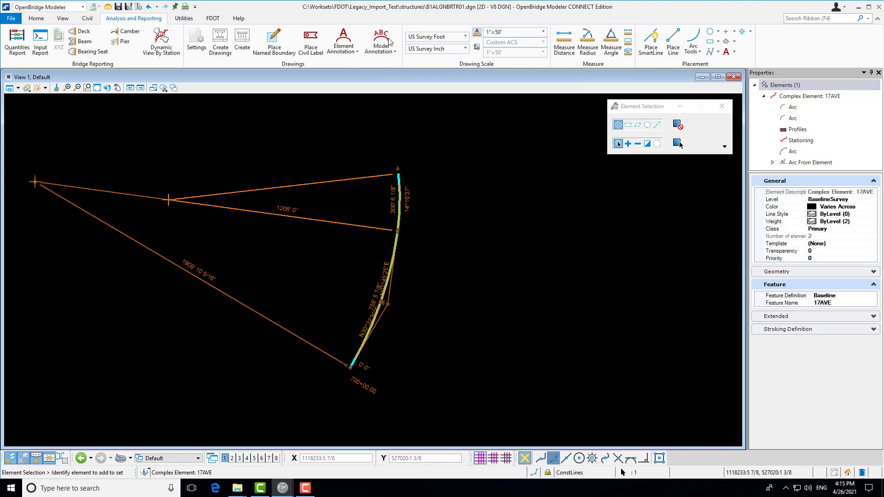
scroll(389, 42, up, 1)
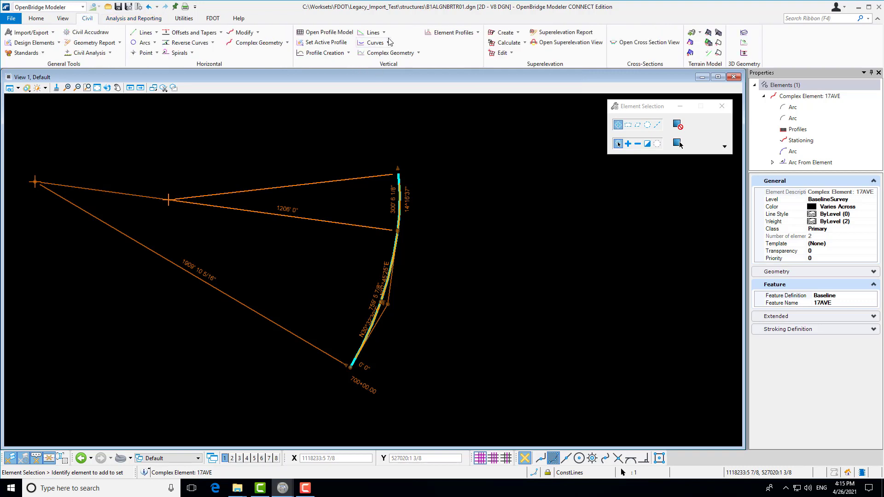
click(134, 18)
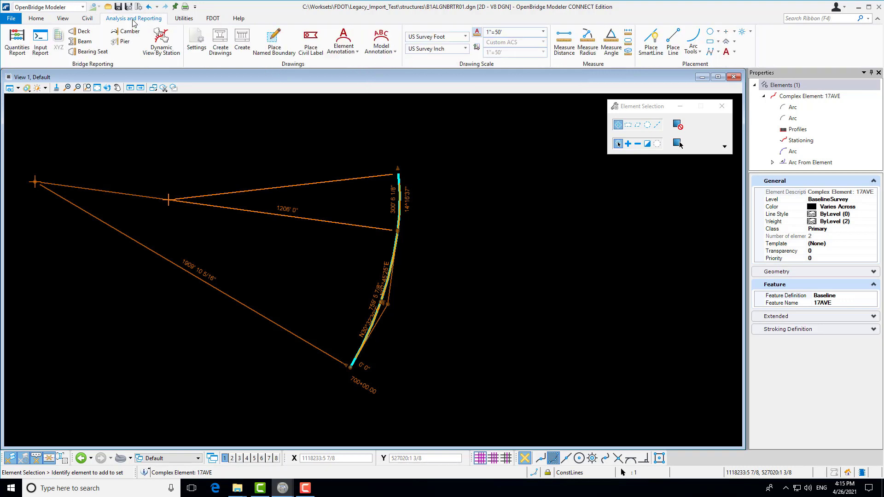
click(350, 38)
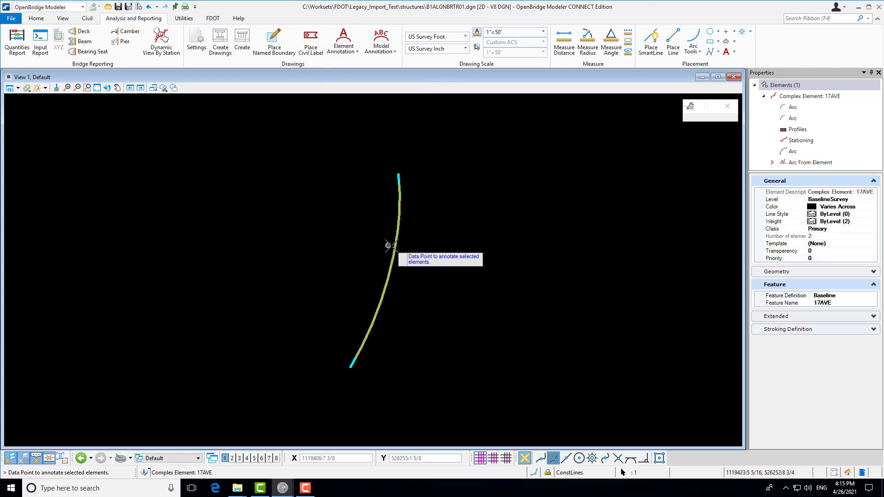
scroll(388, 246, up, 4)
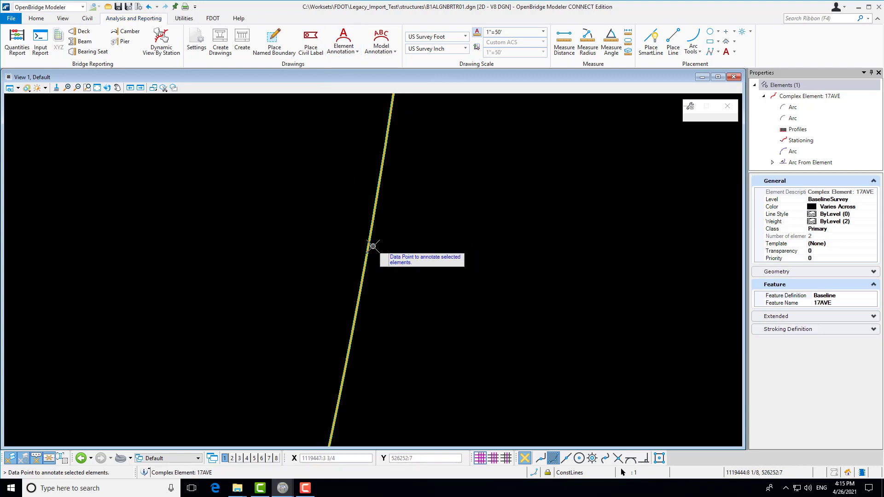
scroll(368, 246, up, 4)
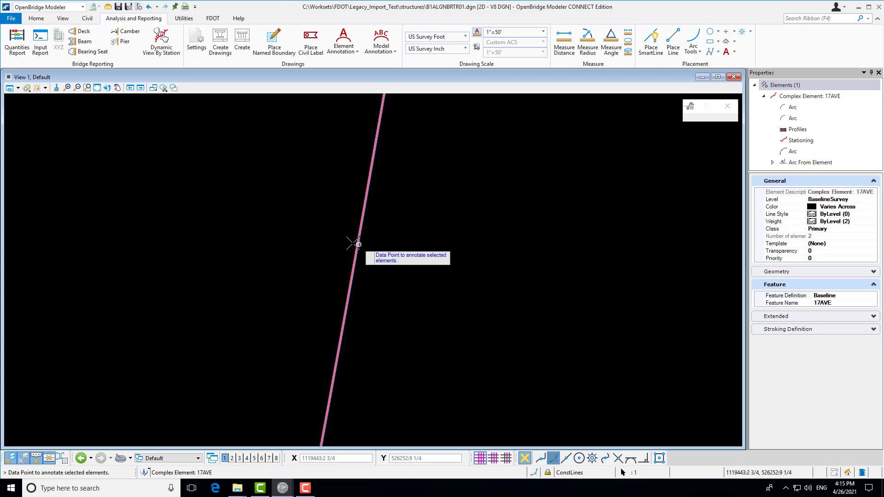
click(358, 244)
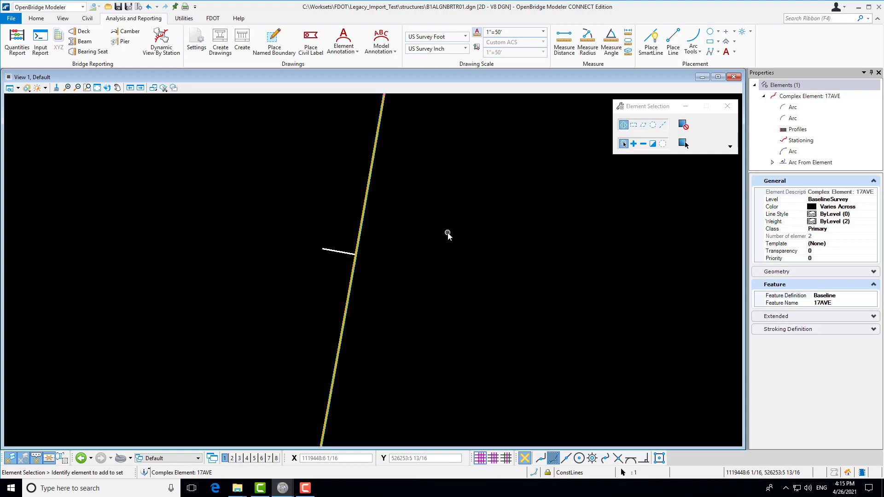
- Clear the selection and examine the station labels and curve data along the annotated 17AVE alignment
scroll(424, 237, down, 3)
scroll(424, 239, down, 5)
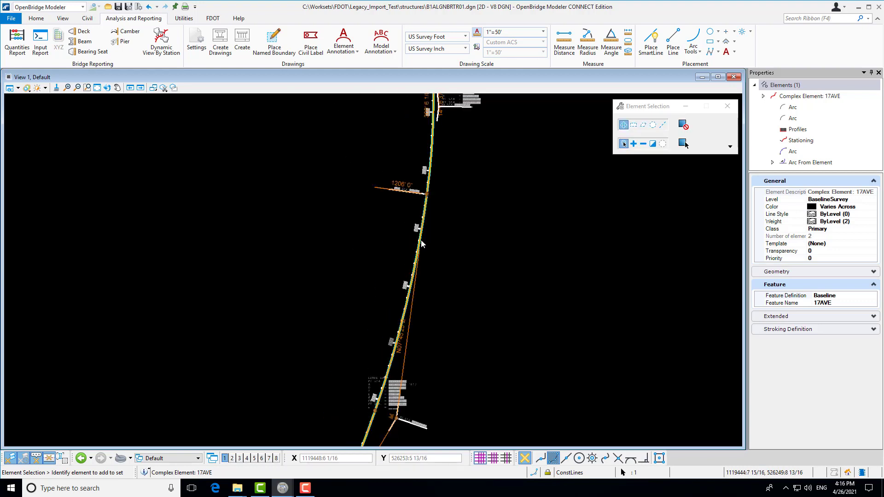
scroll(428, 234, down, 2)
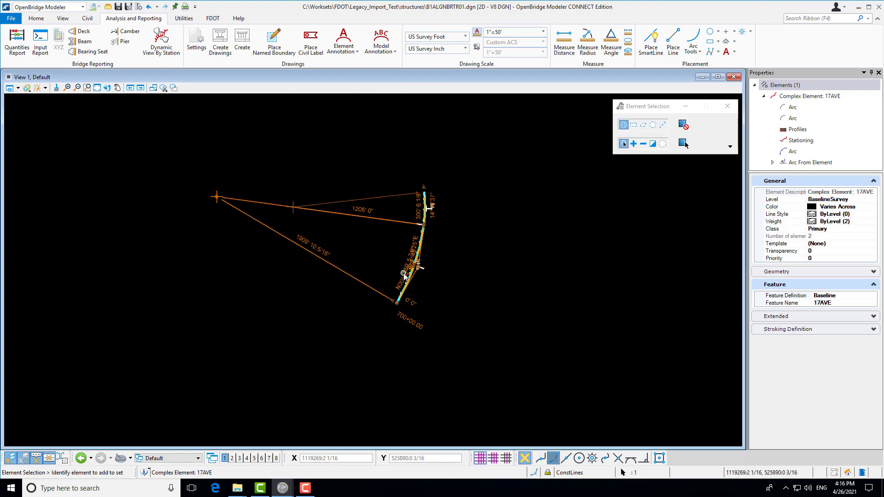
click(477, 259)
scroll(420, 244, up, 5)
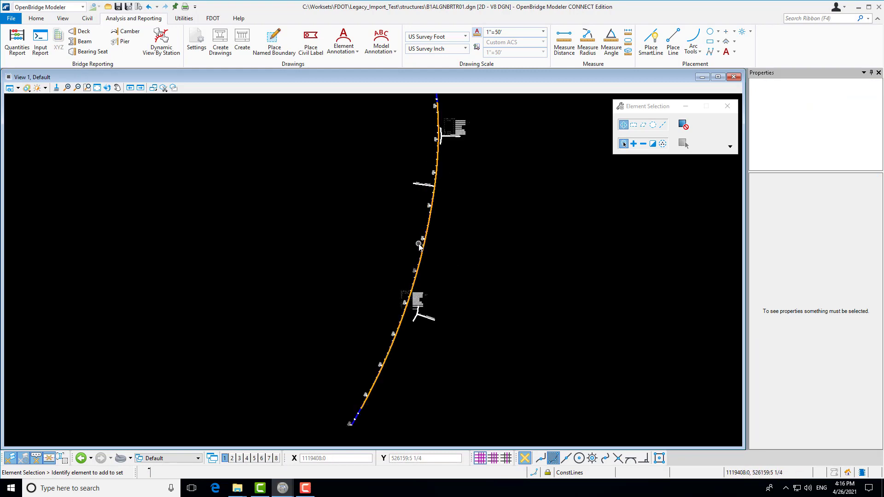
scroll(441, 228, up, 2)
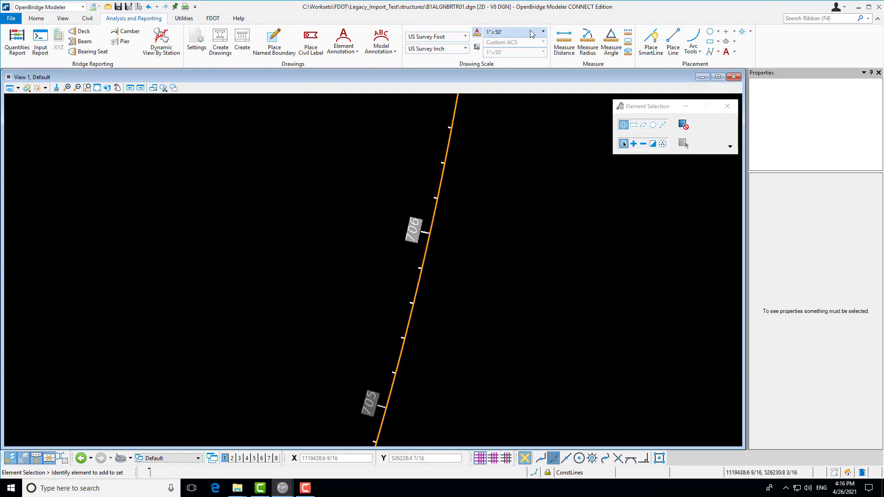
- Try annotation scales of 1"=20' and 1"=100' on the 17AVE labels and reopen the scale choices
click(543, 32)
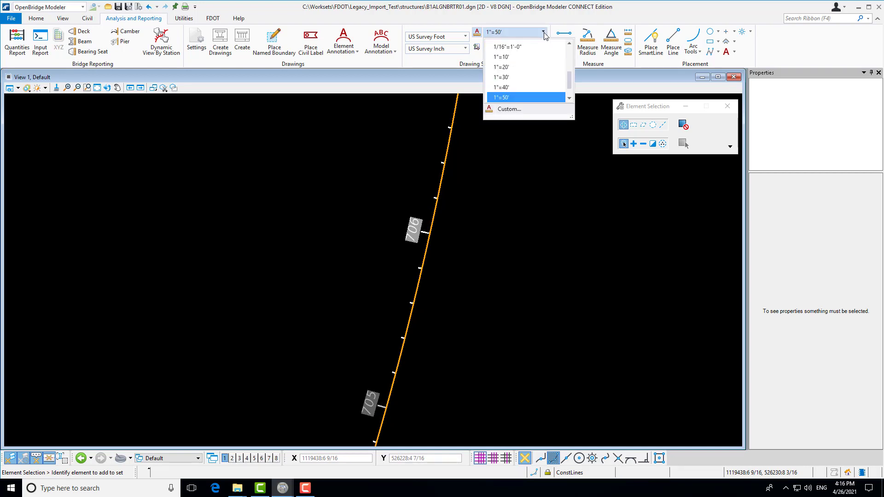
click(515, 66)
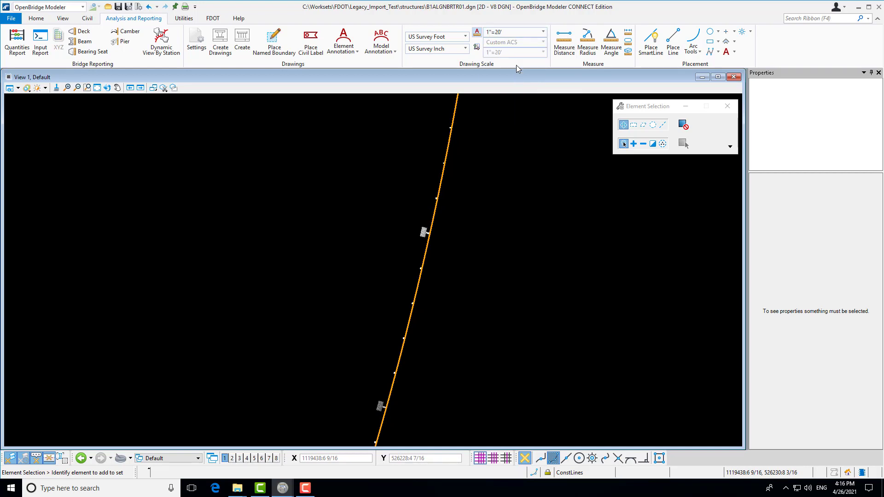
click(542, 33)
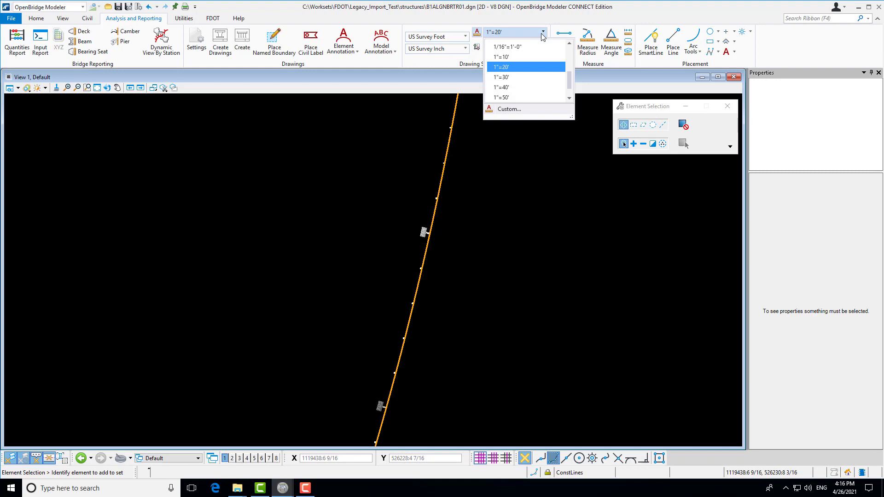
scroll(518, 91, down, 2)
click(509, 97)
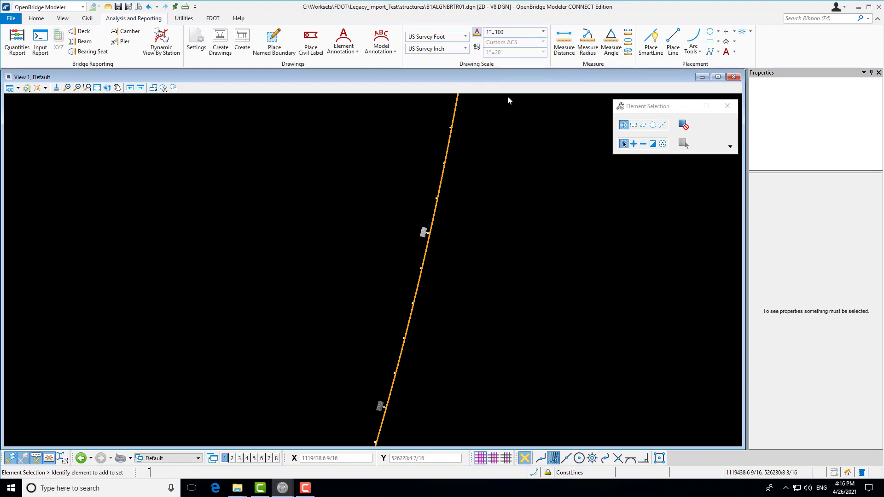
scroll(471, 246, down, 5)
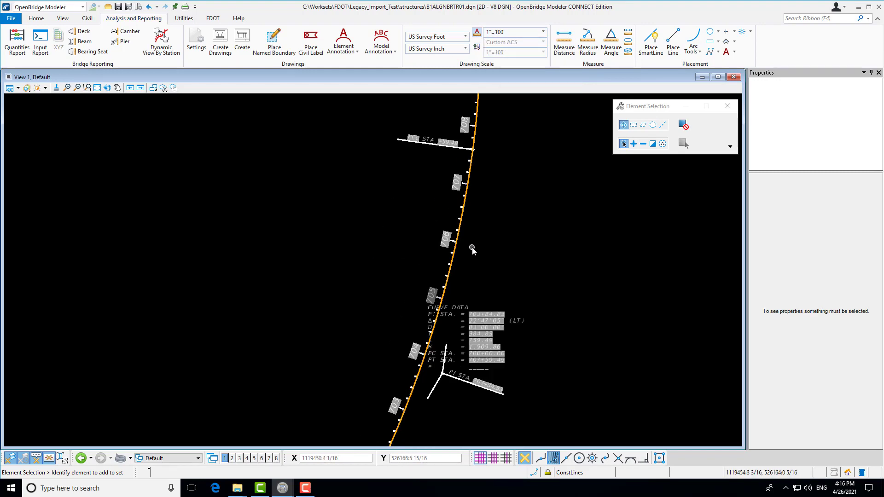
click(543, 33)
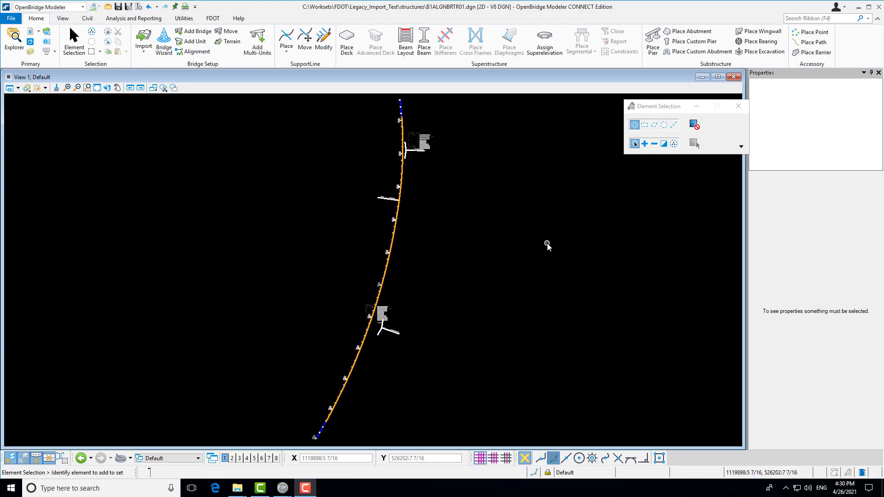
- Create and open a Converted Terrain for Bridge Design file with base name GDTMBR, modifier TR and sequence number 01
click(215, 21)
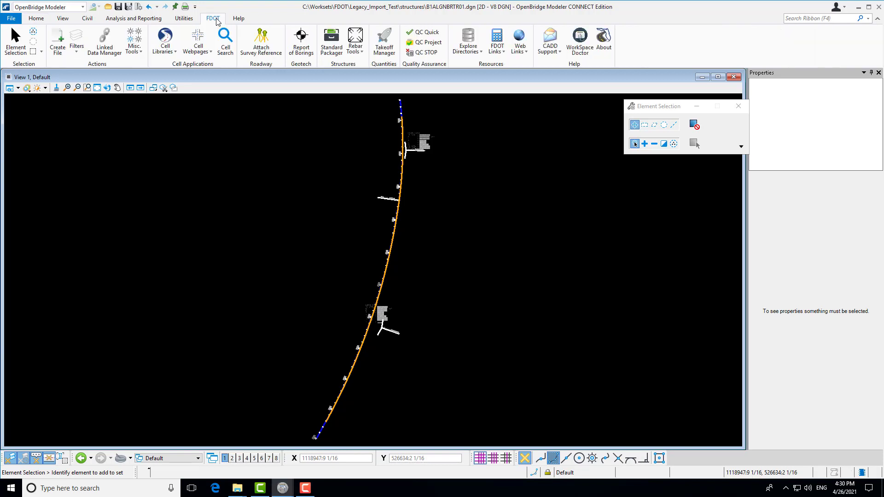
click(57, 42)
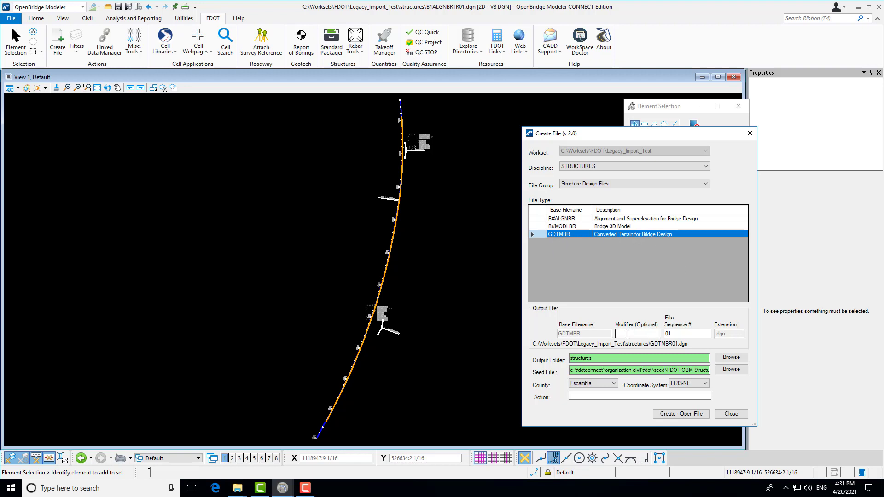
click(635, 333)
text(TR)
click(679, 414)
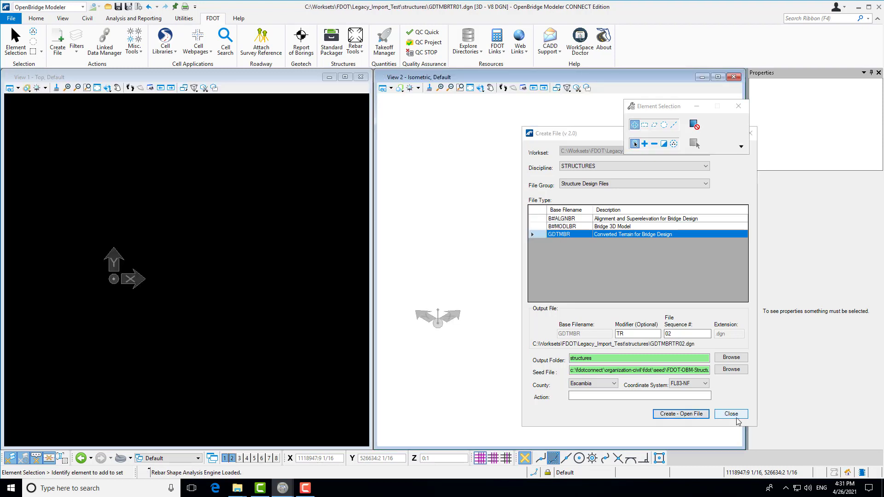
- Close the Create File dialog and start a terrain import with the Top view active
click(731, 414)
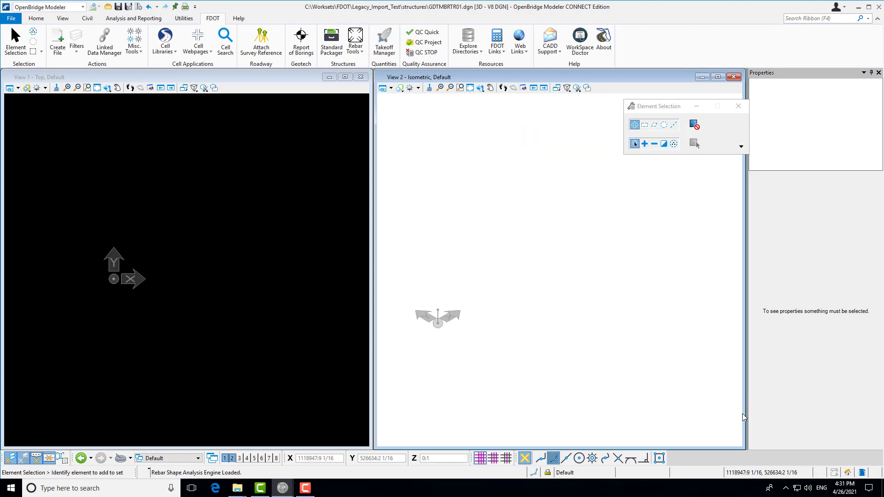
click(269, 78)
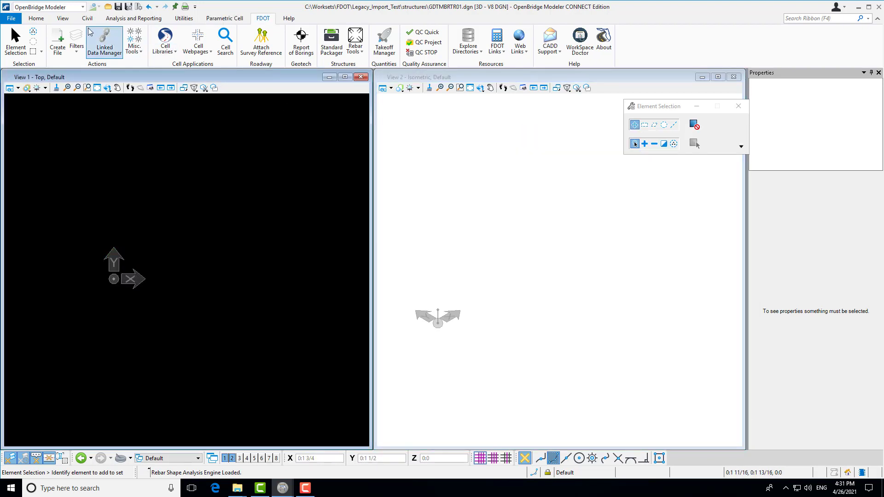
click(38, 19)
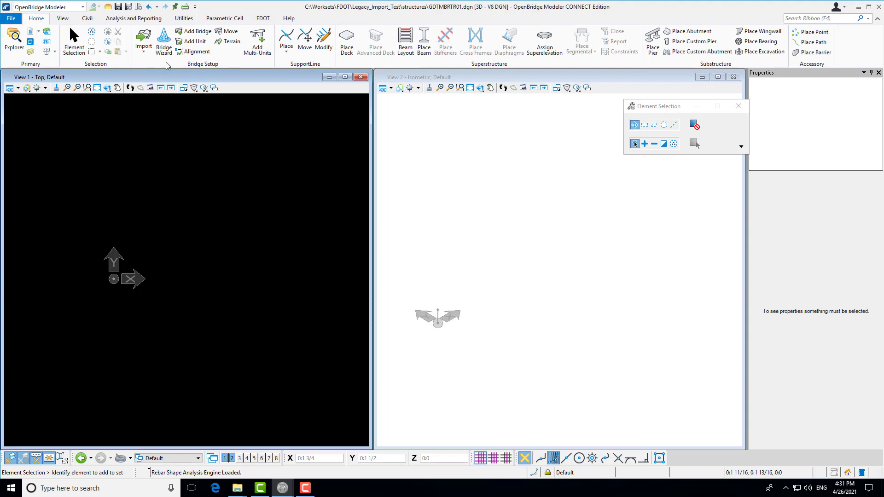
click(145, 54)
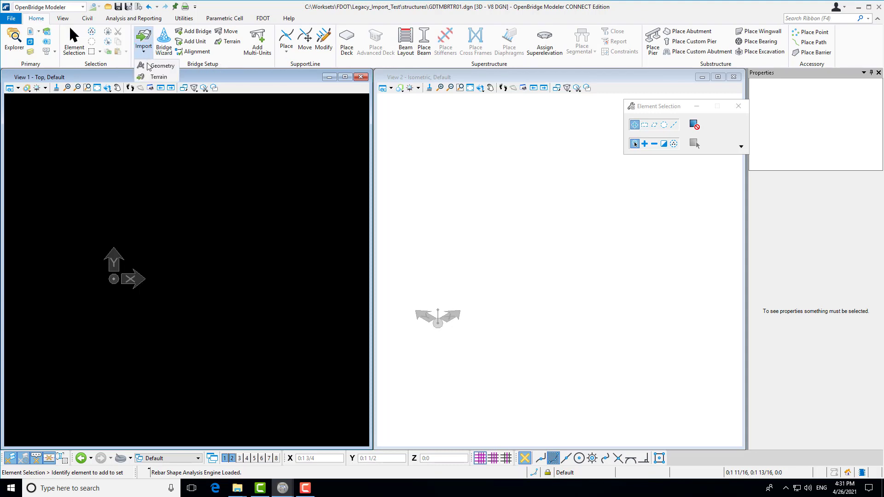
click(158, 77)
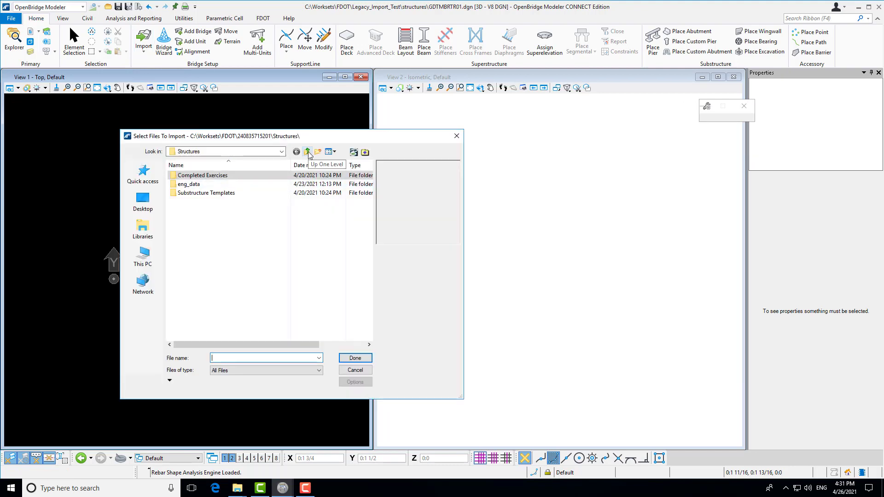
- Choose GDTMRD01.tin from the Survey folder of the Legacy_Import_Test workset as the terrain file to import
click(281, 152)
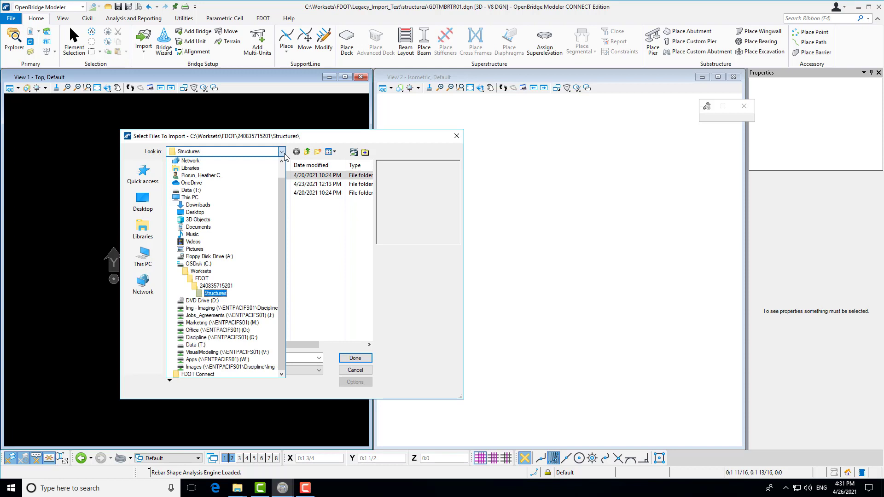
click(205, 279)
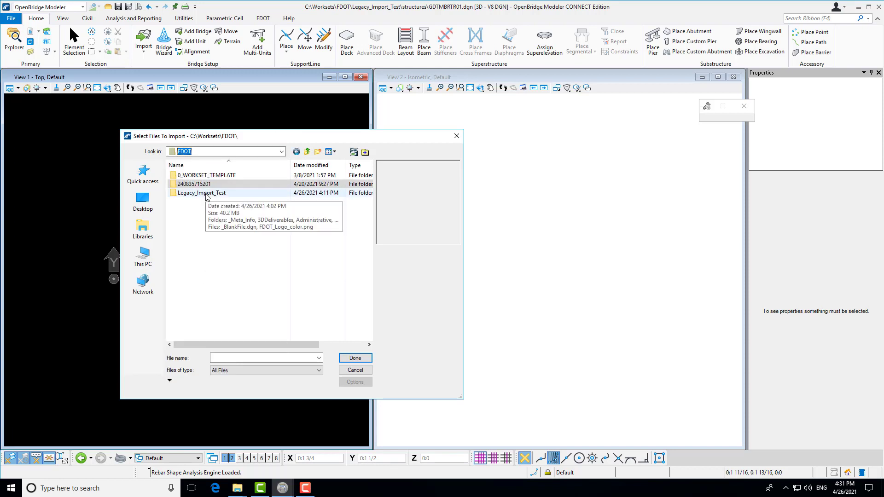
double_click(203, 192)
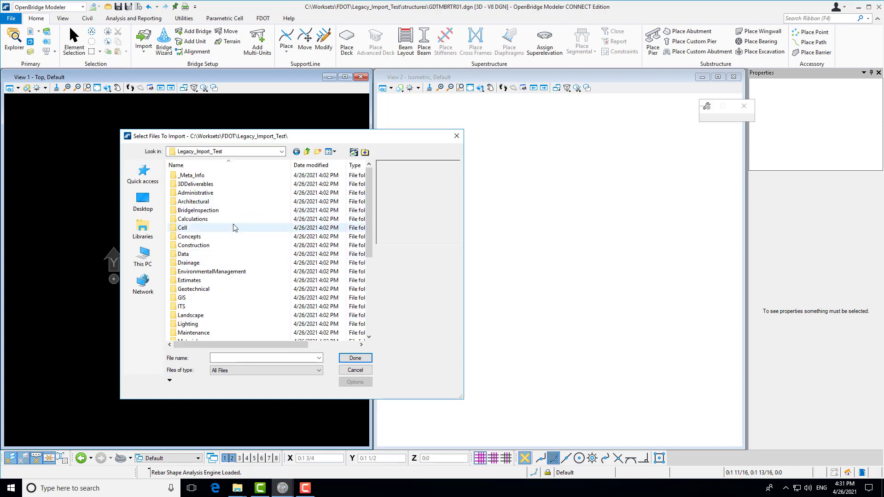
scroll(239, 286, down, 4)
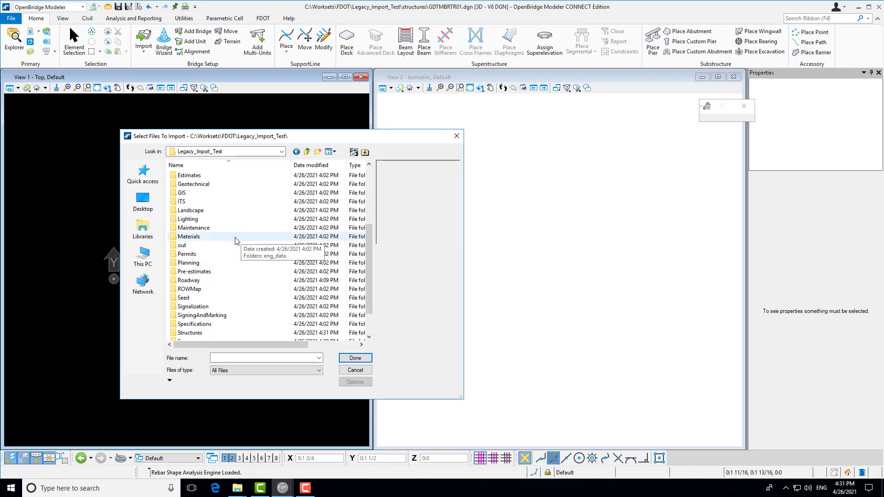
scroll(256, 295, down, 1)
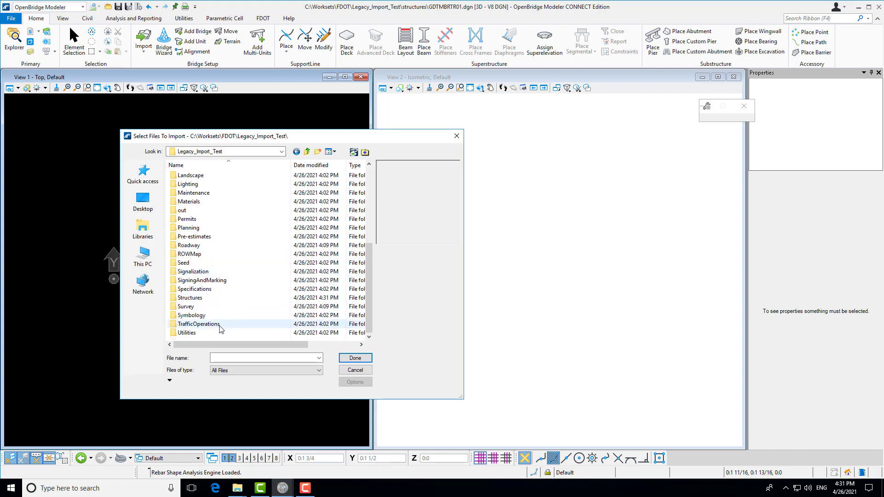
scroll(222, 327, down, 1)
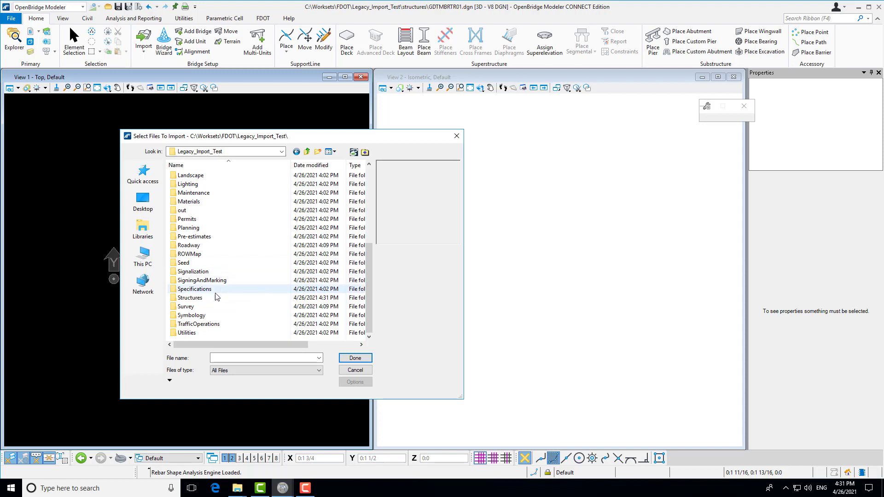
double_click(196, 307)
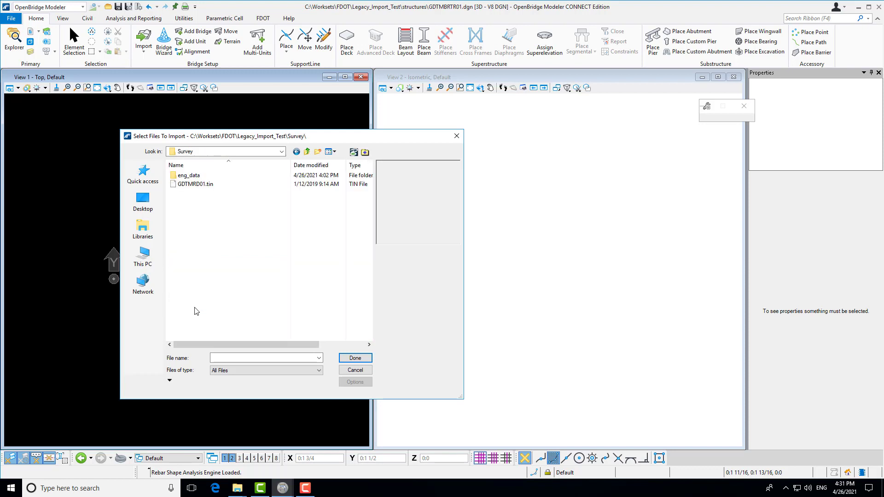
click(220, 186)
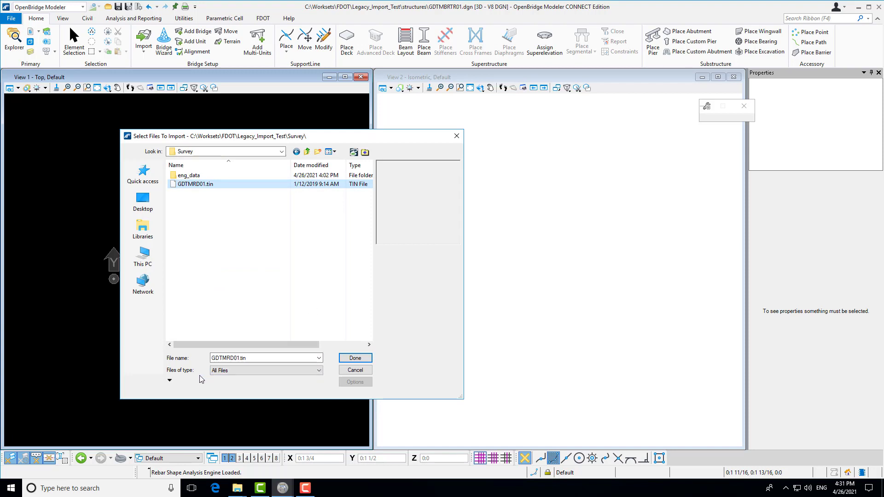
click(321, 371)
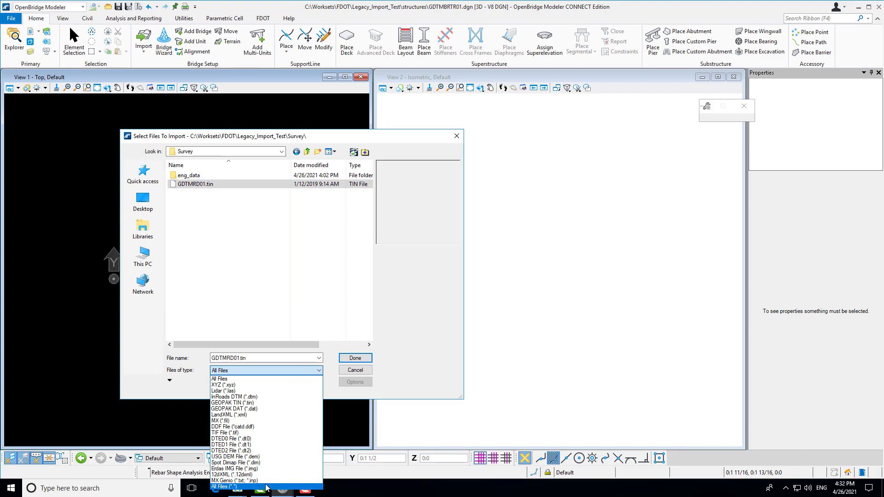
click(383, 337)
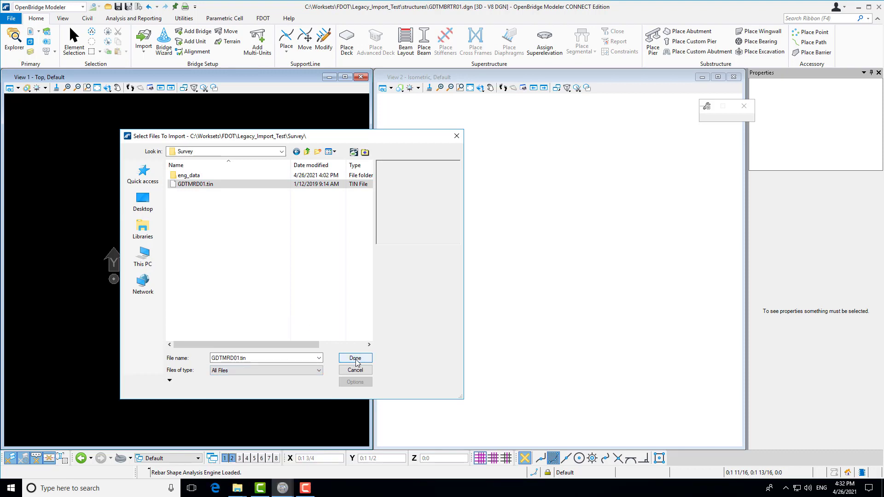
click(355, 359)
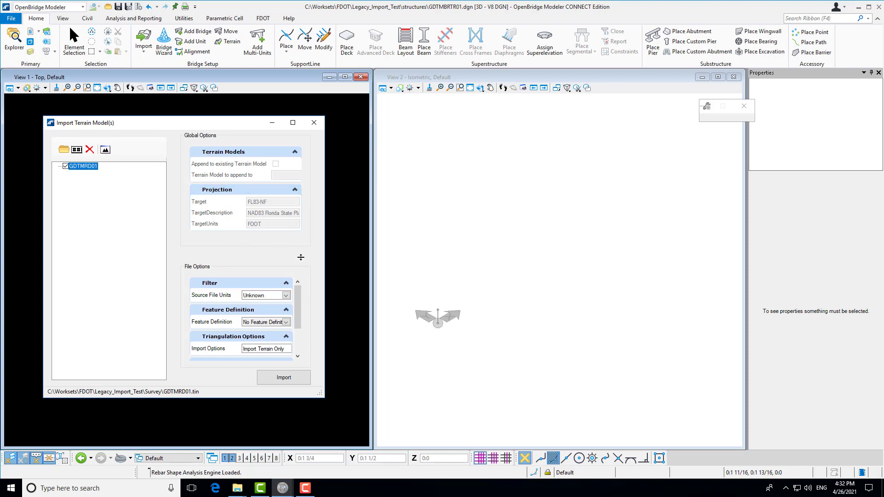
- Set the terrain import's source file units to US Survey Feet and its feature definition to DtmExisting
scroll(297, 296, down, 1)
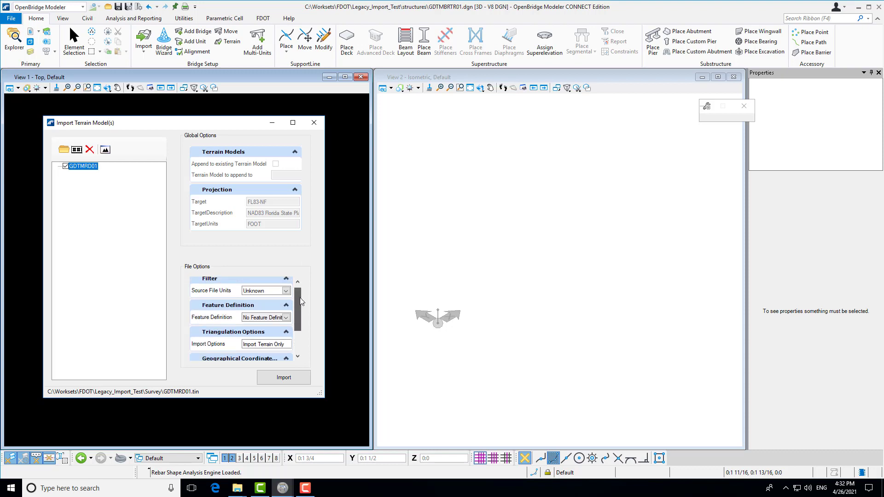
drag(300, 298, 300, 297)
click(285, 292)
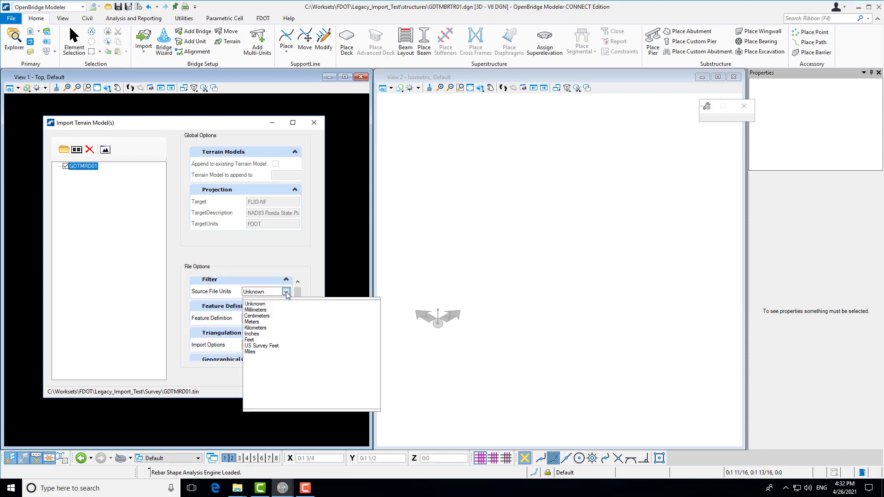
click(275, 345)
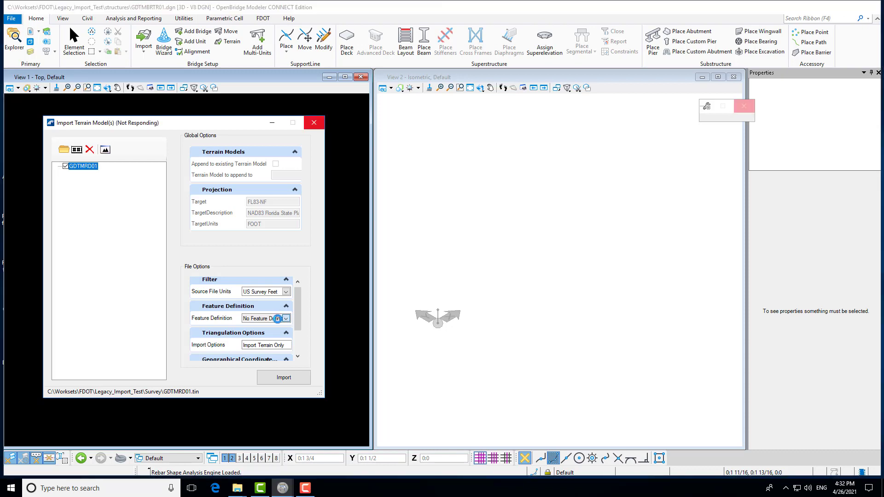
click(286, 318)
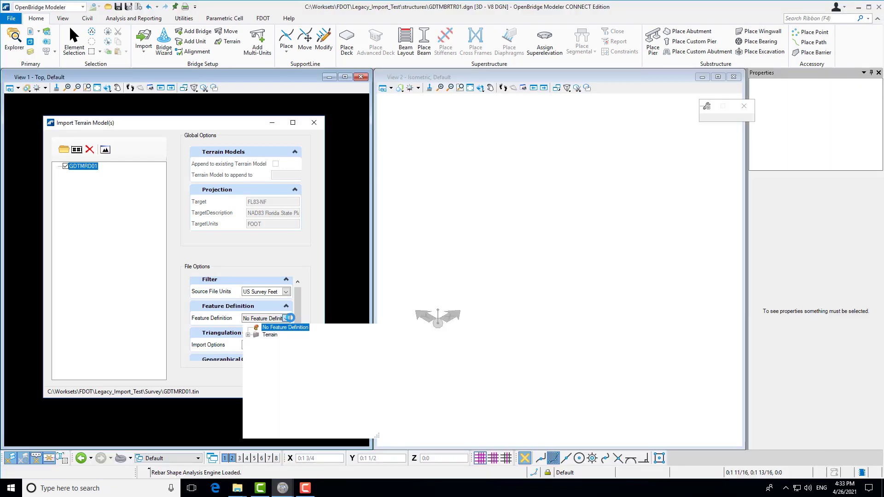
click(248, 335)
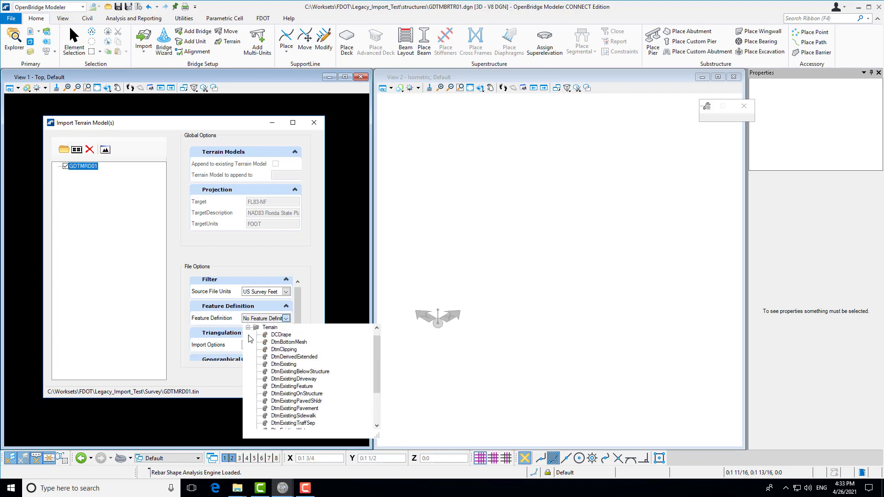
click(293, 364)
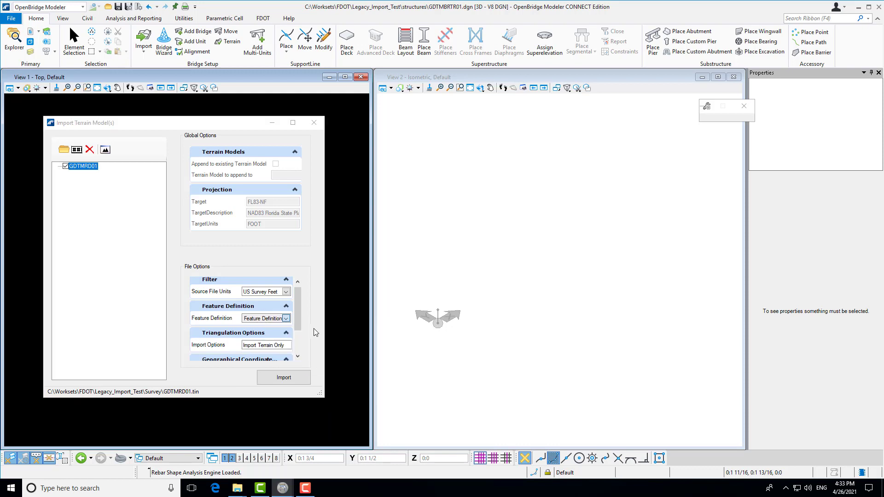
- Import the GDTMRD01 terrain model and fit it in the maximized Top view
click(282, 379)
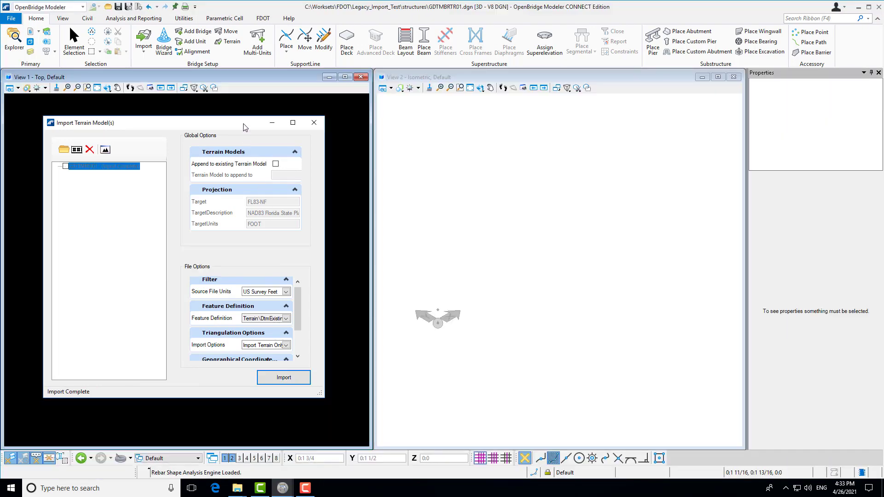
click(320, 127)
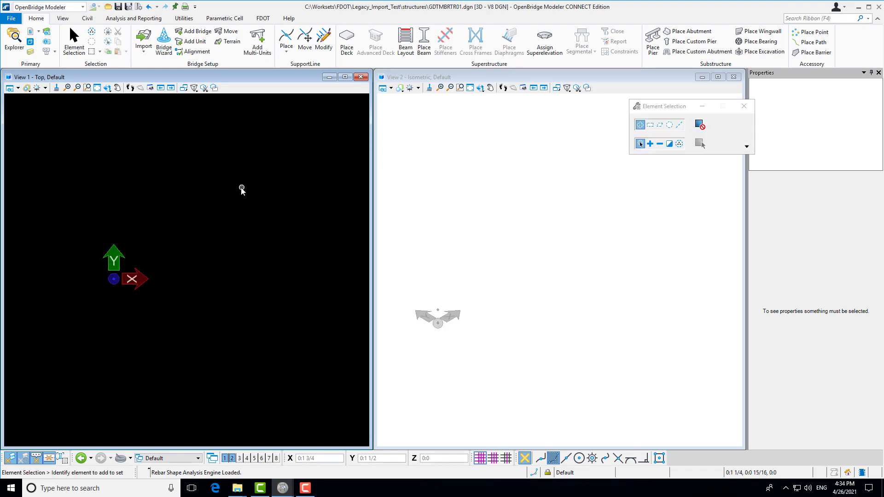
click(97, 89)
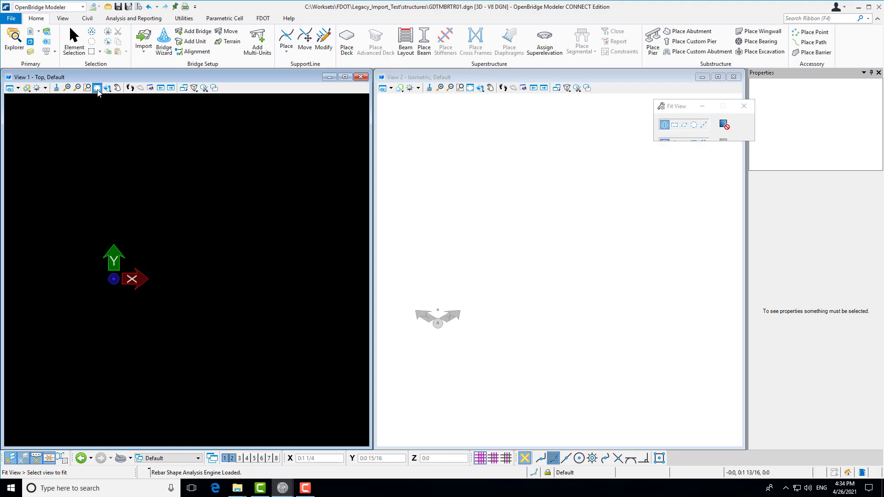
click(242, 116)
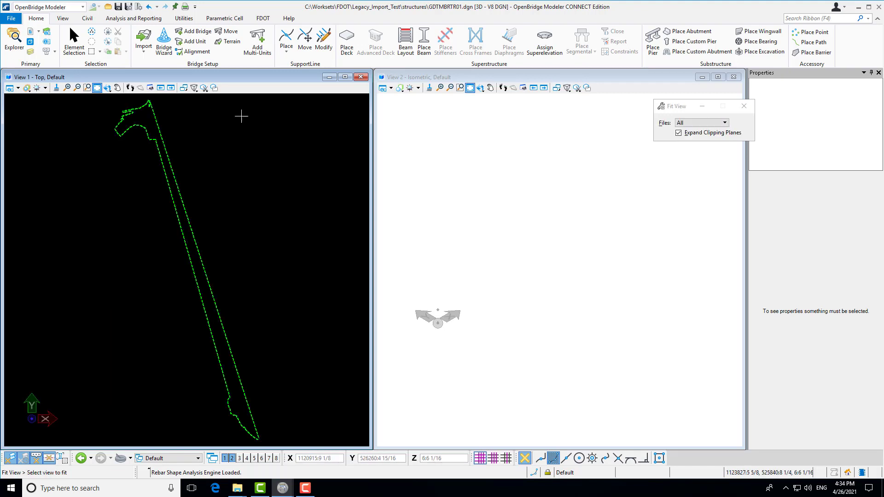
click(345, 78)
right_click(189, 213)
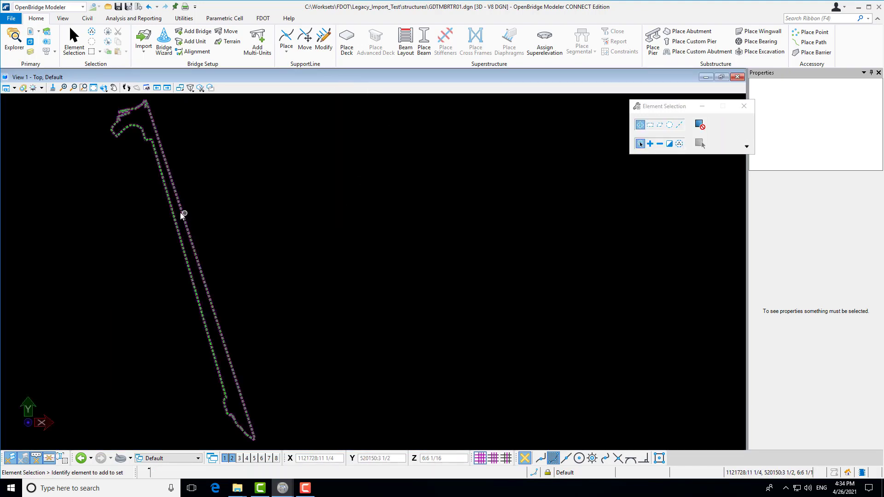
- Select the GDTMRD01 terrain boundary and turn on the Triangles display in its calculated features
click(181, 211)
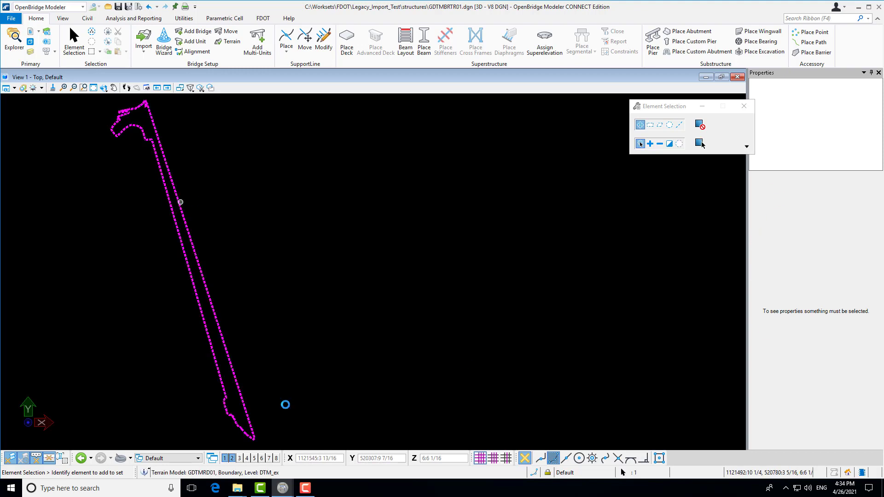
click(855, 361)
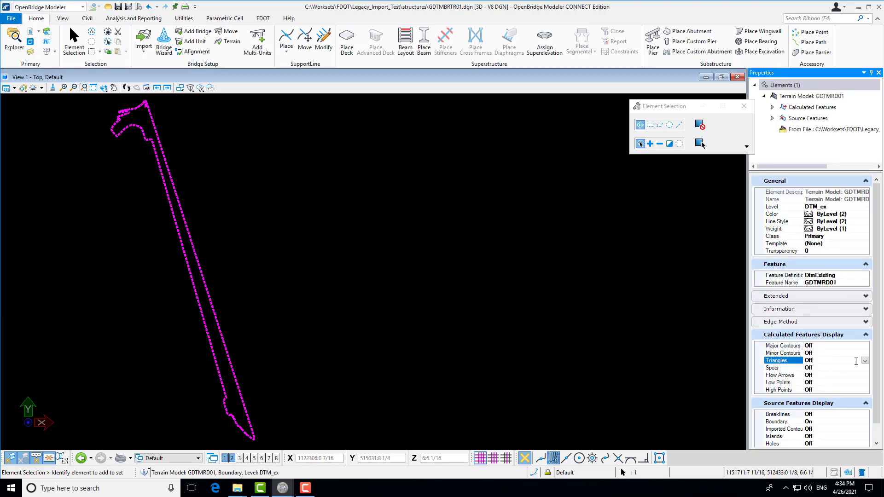
click(864, 361)
click(818, 377)
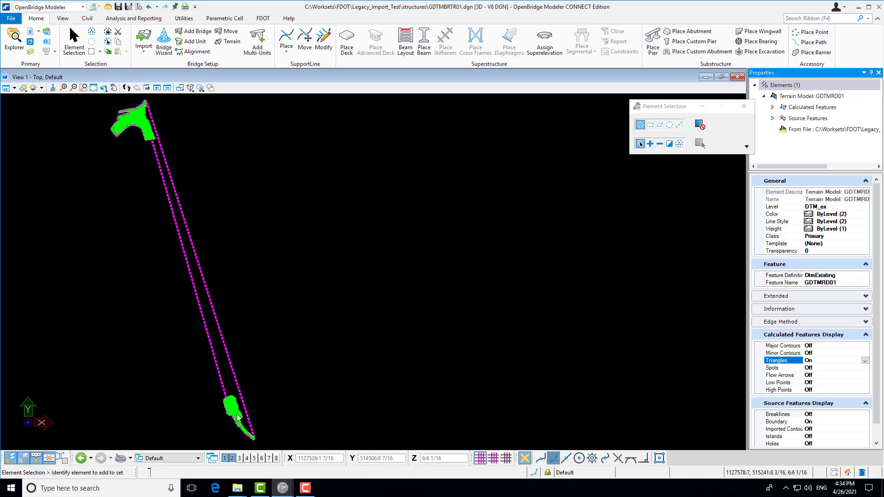
- Clear the selection and examine the triangle mesh near the lower end of the terrain
click(225, 426)
scroll(205, 415, up, 5)
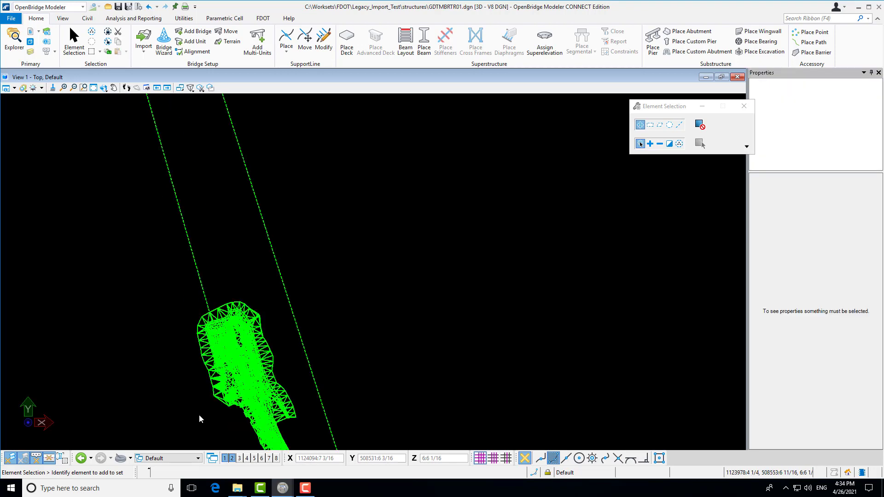
scroll(199, 417, up, 2)
scroll(256, 362, up, 4)
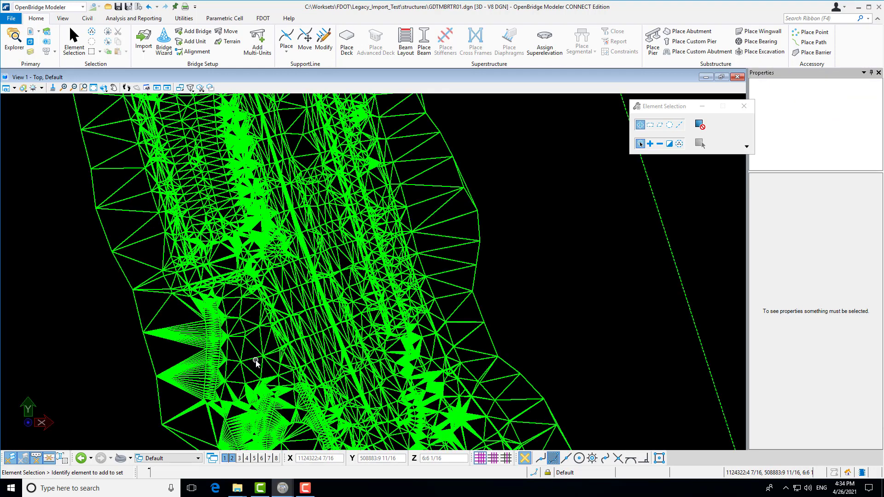
scroll(269, 326, down, 2)
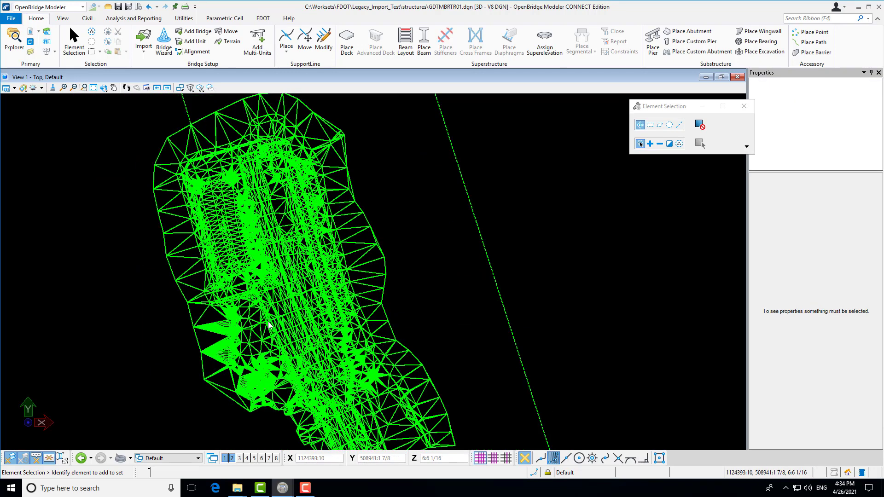
scroll(293, 308, down, 2)
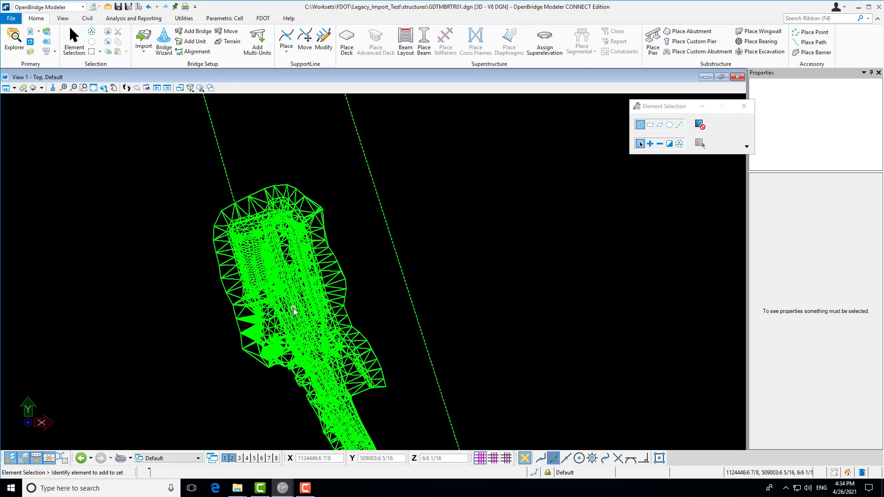